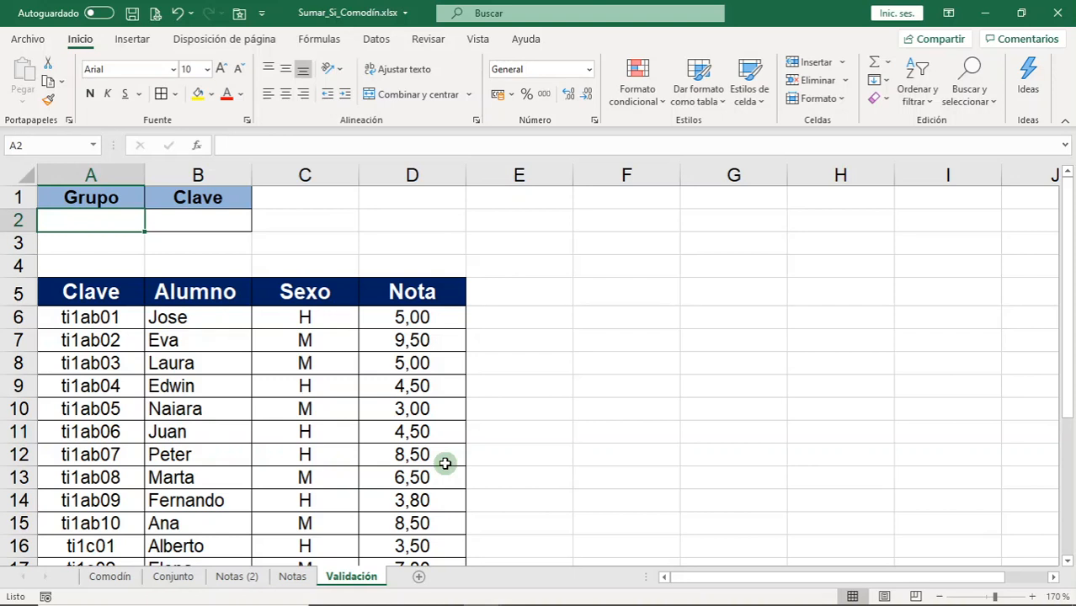
# Add a data validation rule to cell A2 that allows a list with the source A;B;C.
pyautogui.click(377, 42)
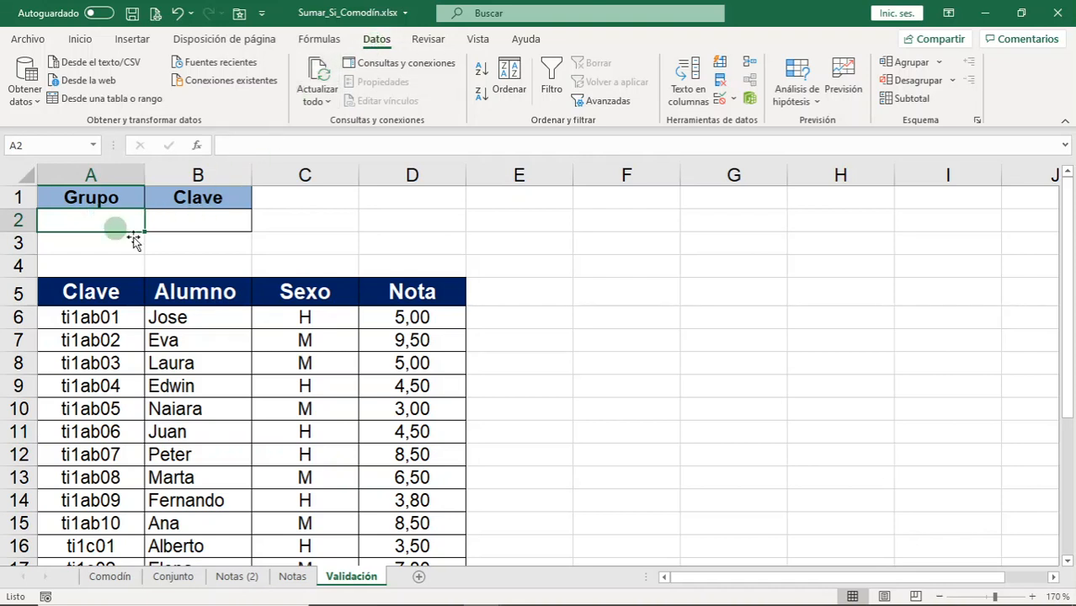
pyautogui.click(720, 101)
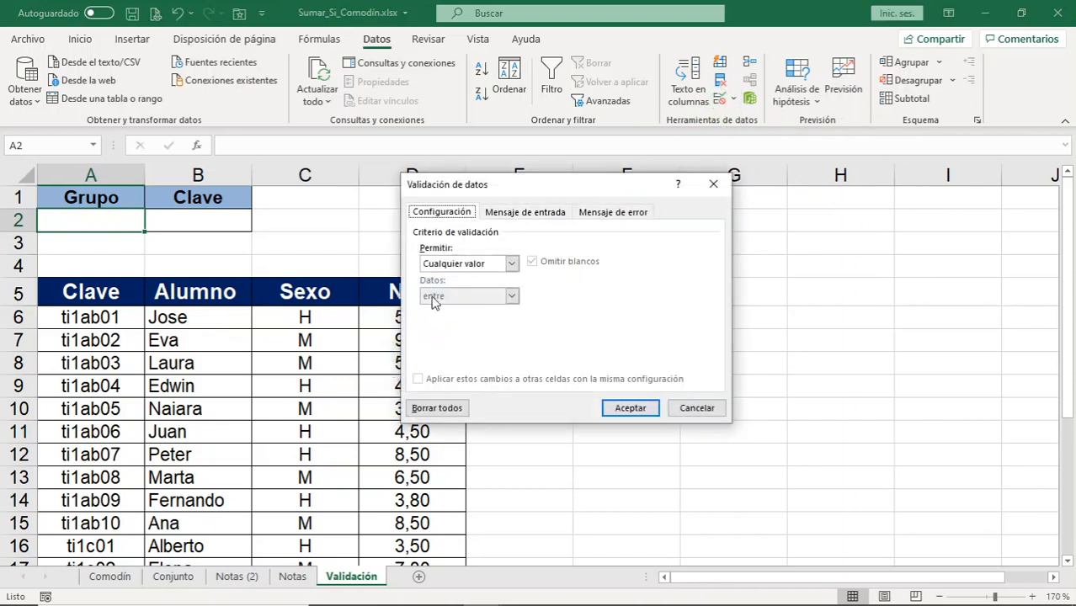
pyautogui.click(511, 264)
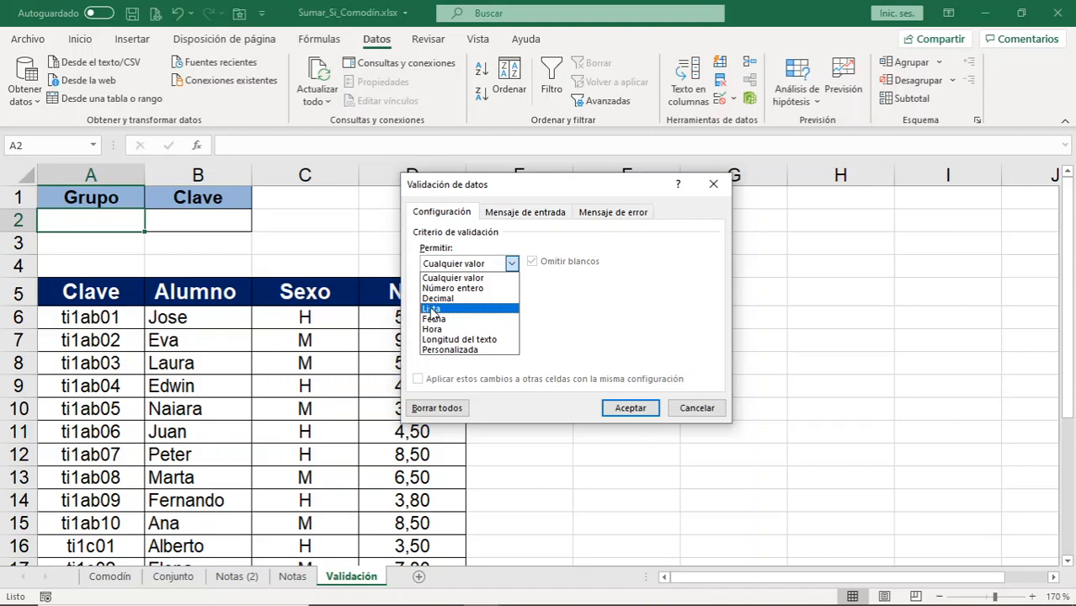
pyautogui.click(430, 310)
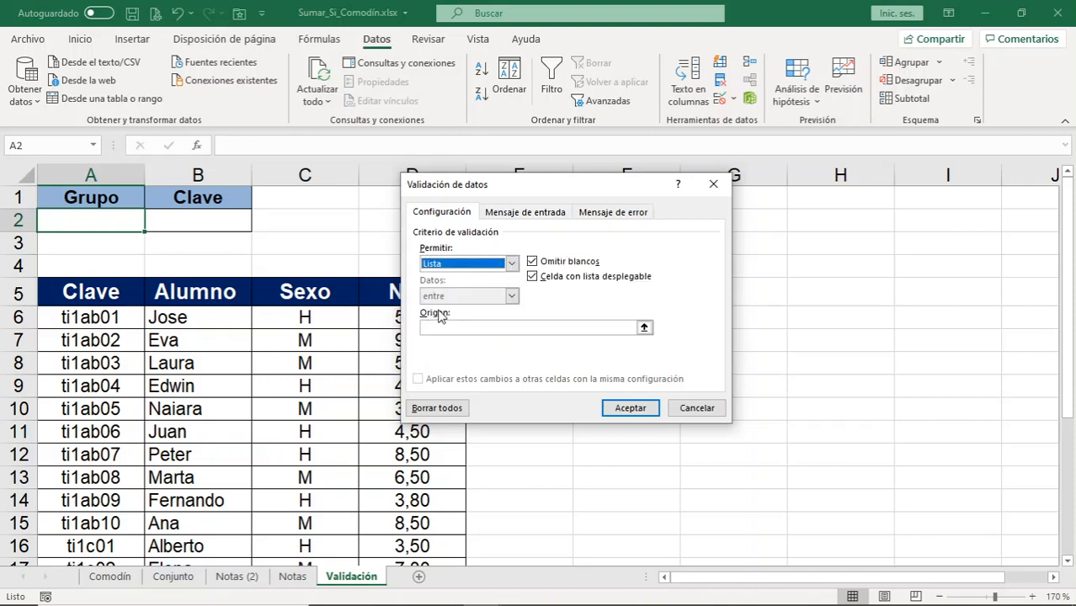
pyautogui.click(473, 330)
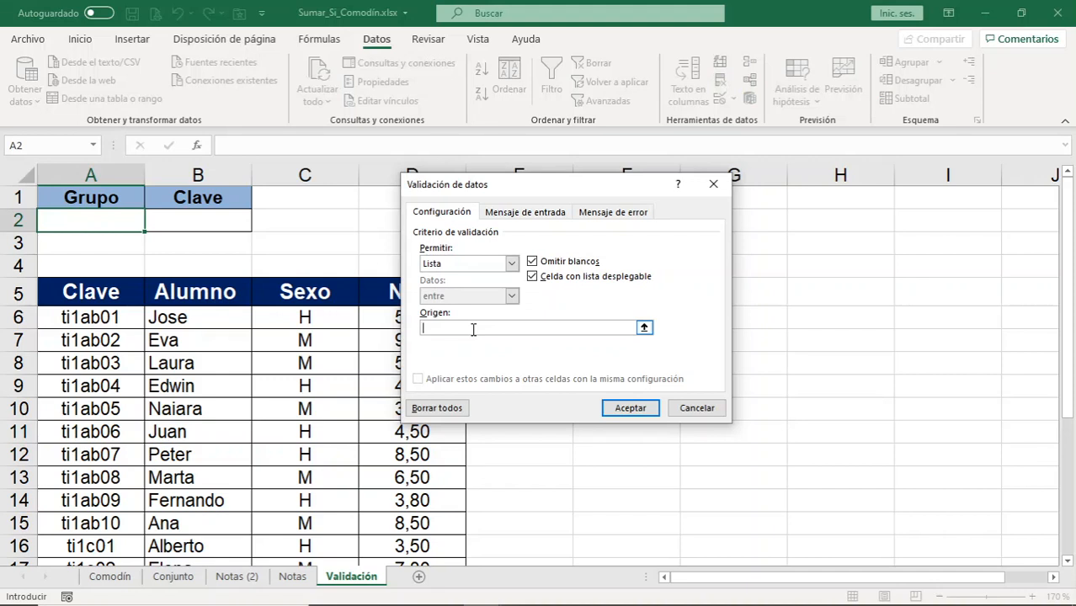
pyautogui.write('A;B;C')
pyautogui.click(623, 408)
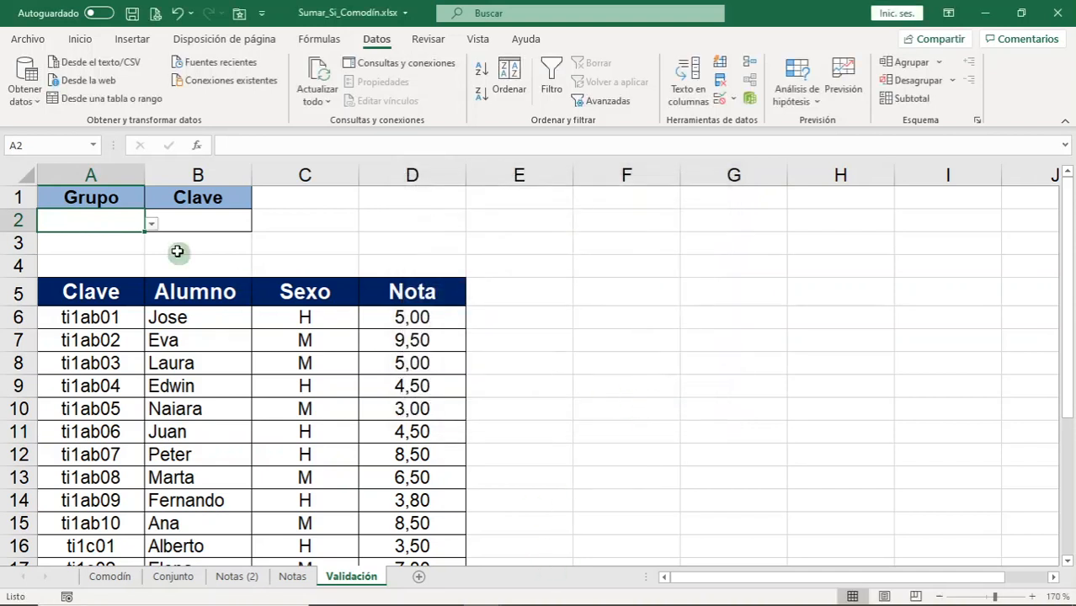
# Select group B, followed by group C, from the validation list in cell A2.
pyautogui.click(152, 224)
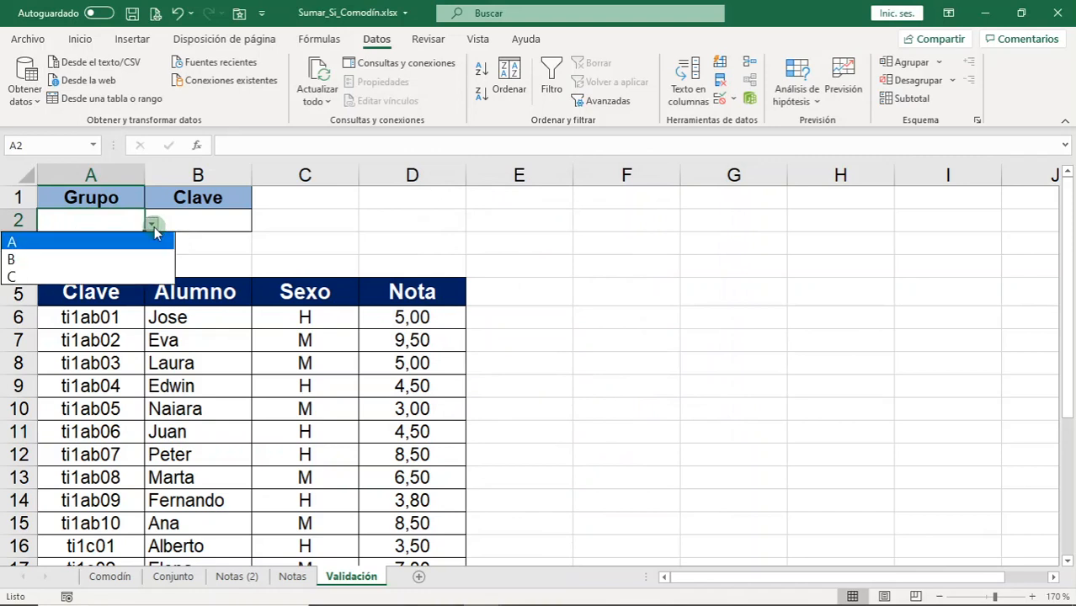
pyautogui.click(116, 261)
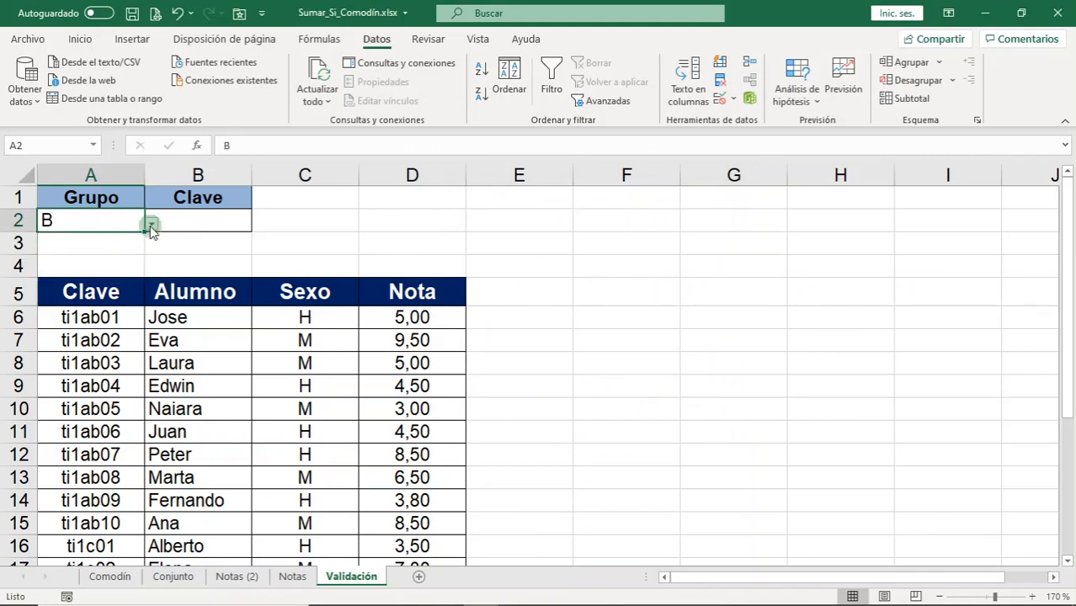
pyautogui.click(152, 224)
pyautogui.click(113, 275)
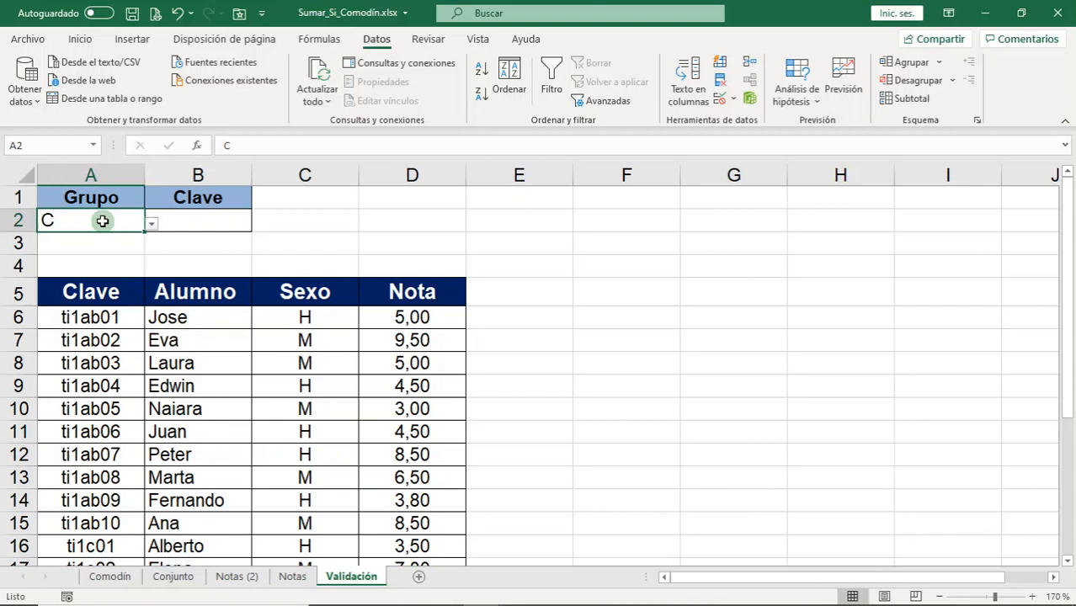
# Try to enter FG in cell A2 to test the validation rule, and discard the entry.
pyautogui.write('FG')
pyautogui.press('Return')
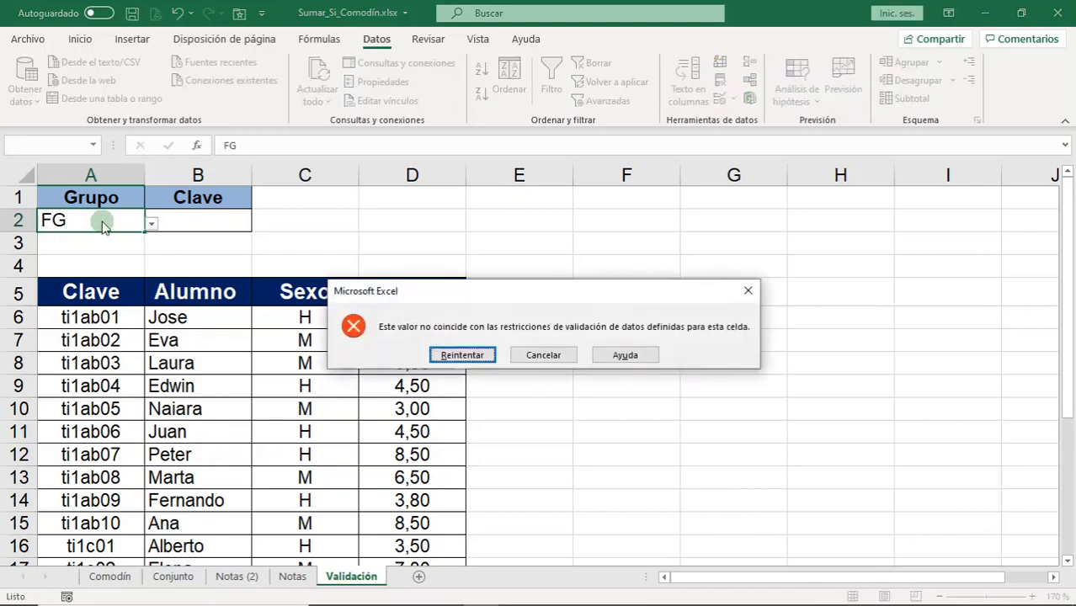
pyautogui.click(463, 359)
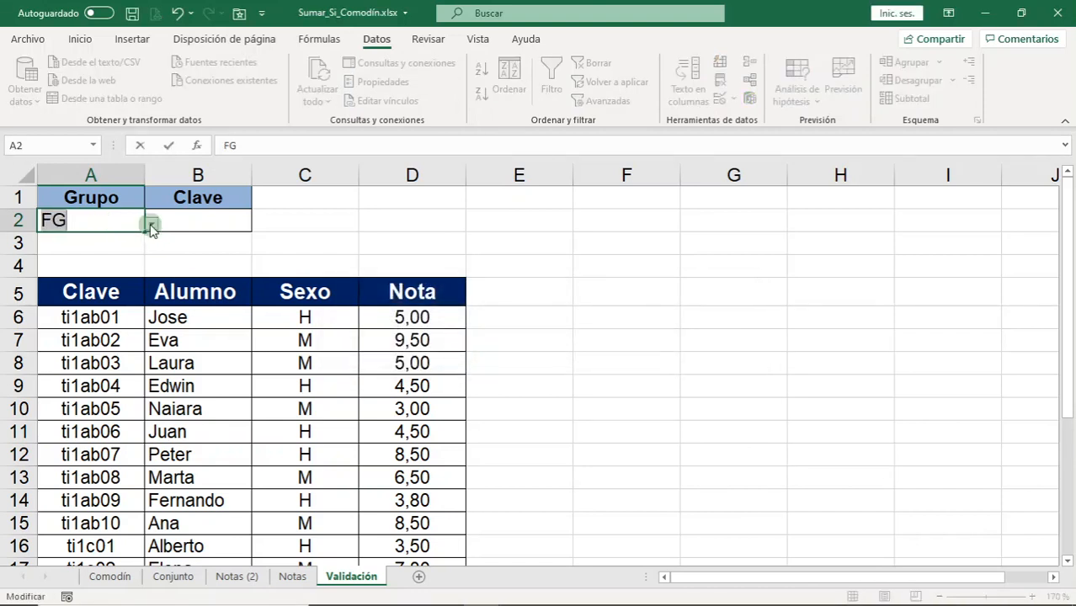
pyautogui.press('Return')
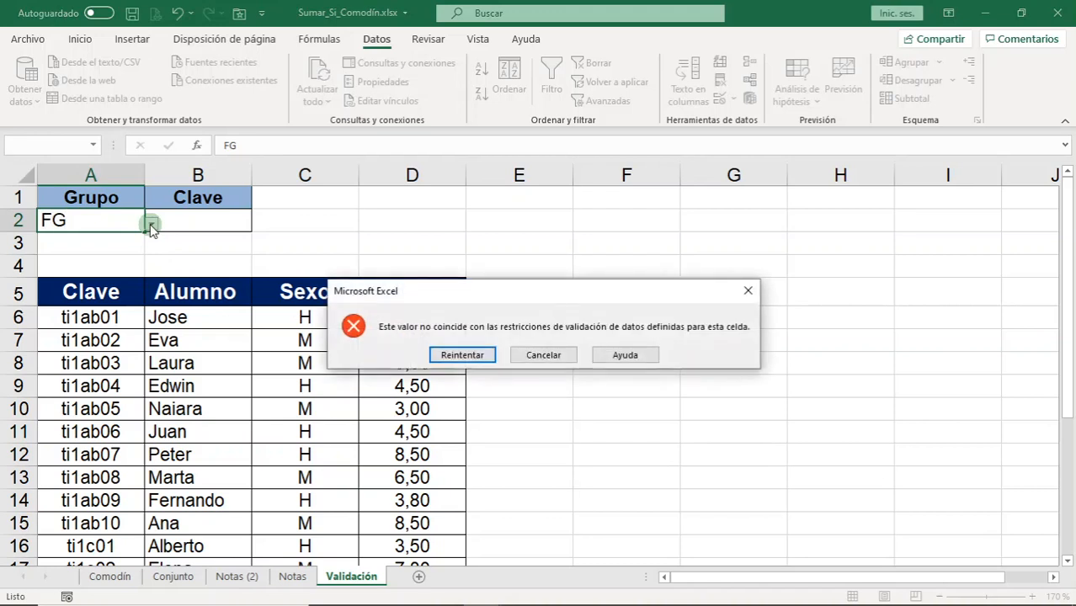
pyautogui.press('Escape')
# Enter B as the group in cell A2.
pyautogui.click(150, 224)
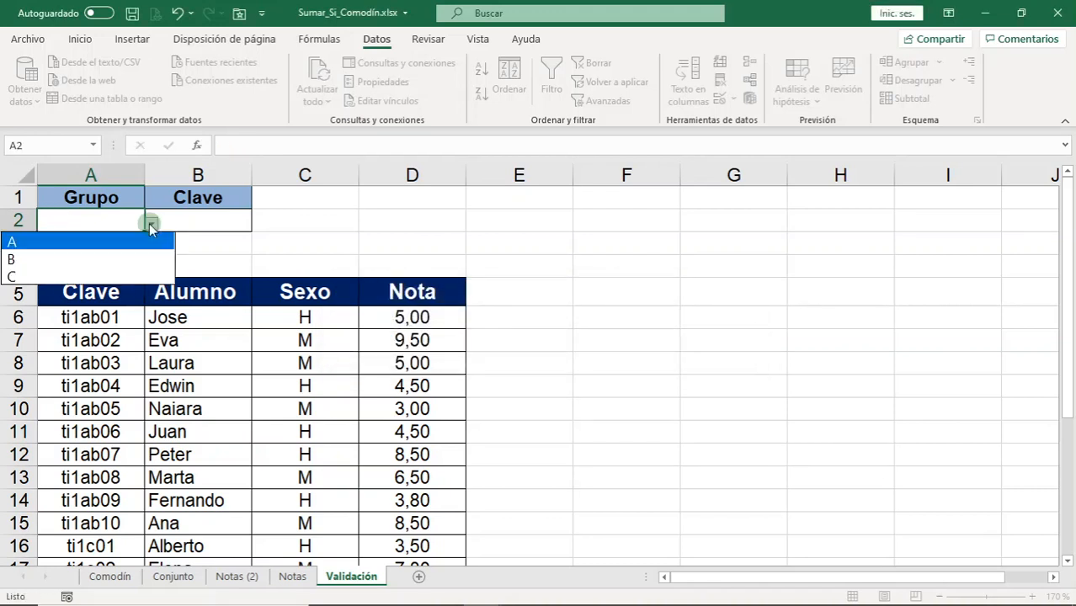
pyautogui.click(150, 224)
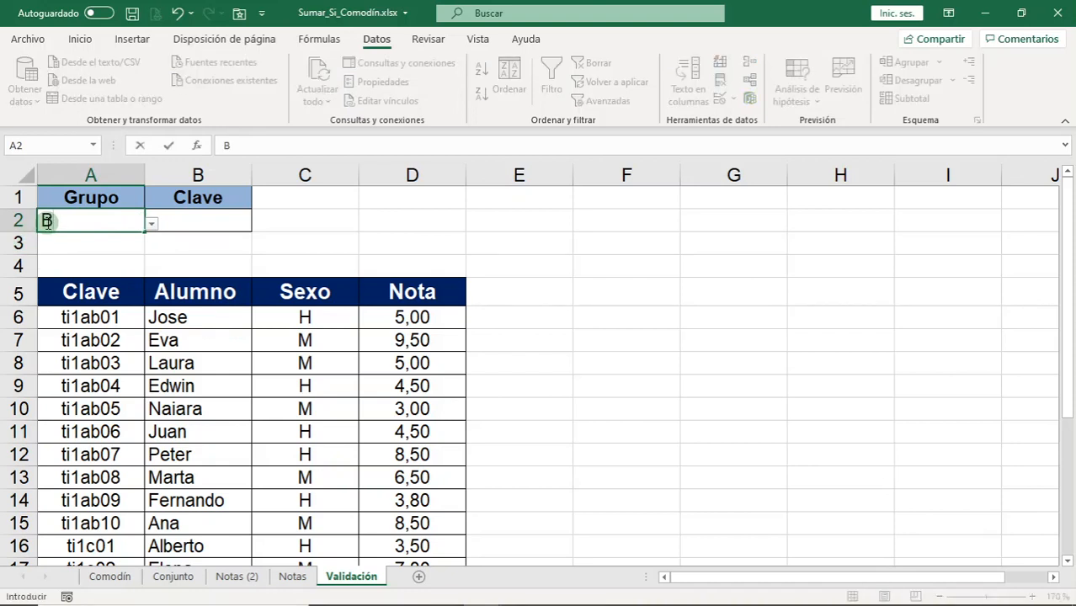
pyautogui.press('Return')
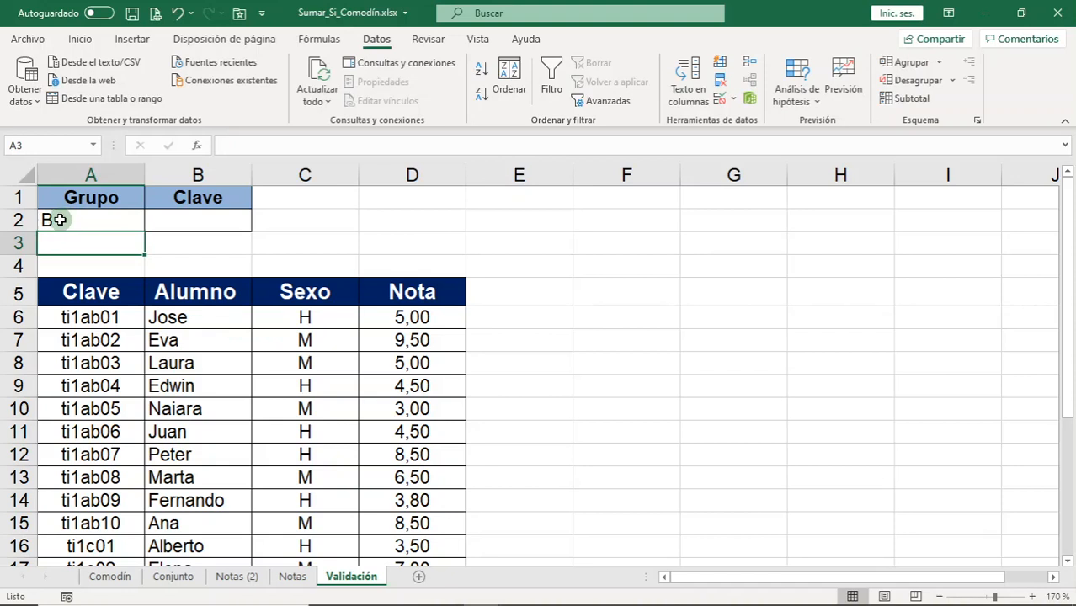
# Extend the validation list source of cell A2 to A;B;C;D and select group D in the cell.
pyautogui.click(61, 219)
pyautogui.click(721, 104)
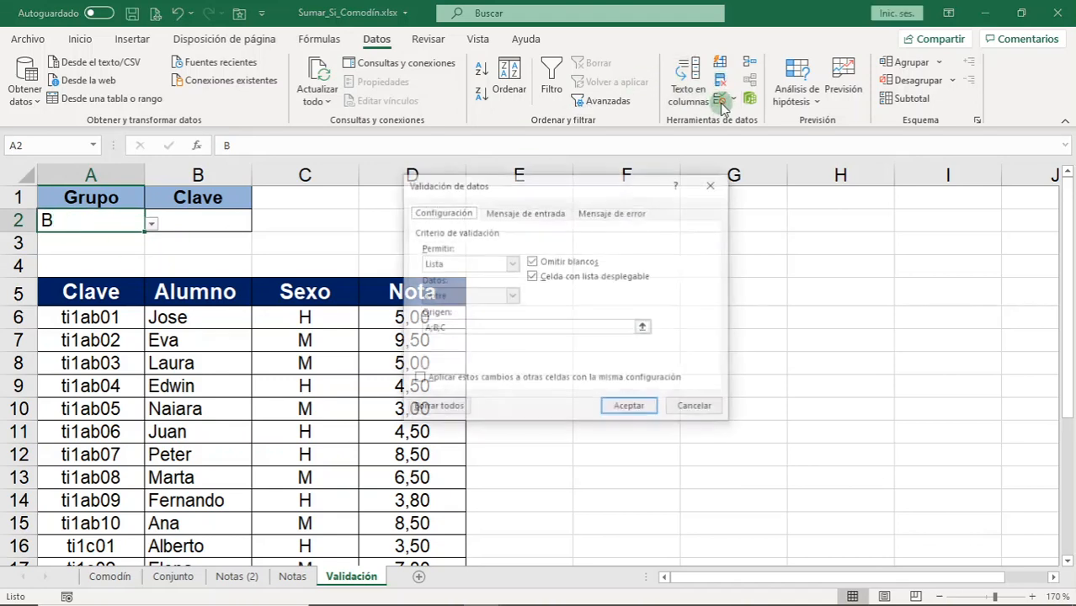
pyautogui.click(483, 329)
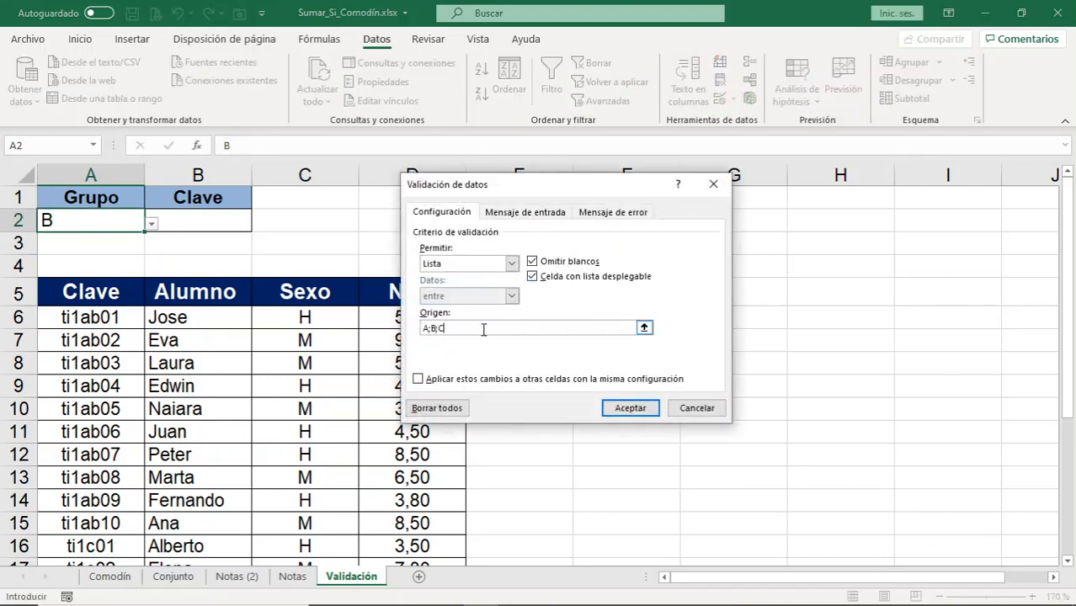
pyautogui.write(';d')
pyautogui.press('BackSpace')
pyautogui.press('BackSpace')
pyautogui.write(';D')
pyautogui.click(623, 409)
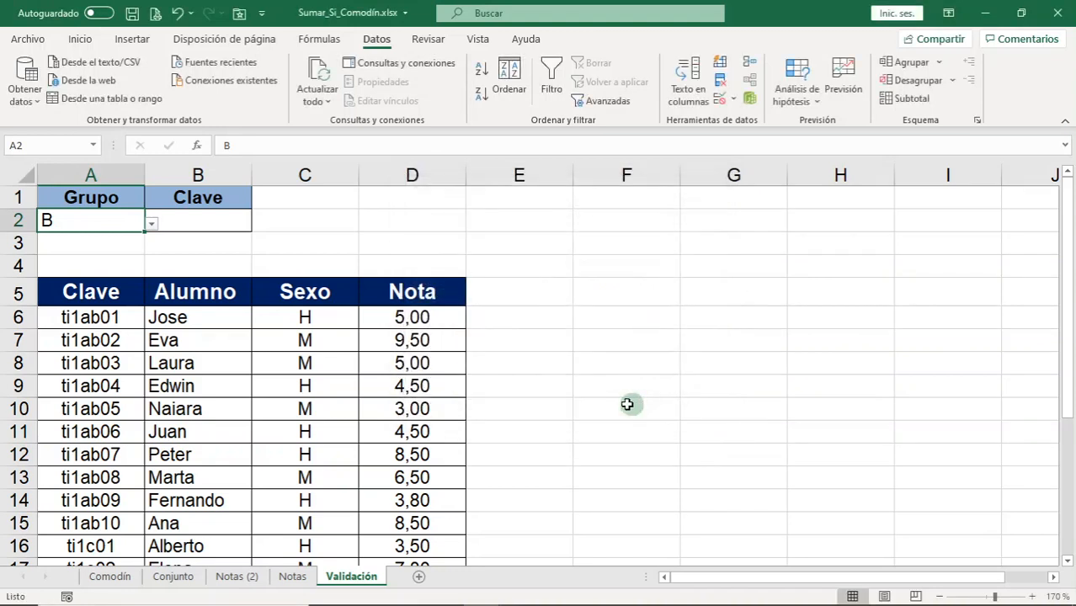
pyautogui.click(152, 227)
pyautogui.click(126, 294)
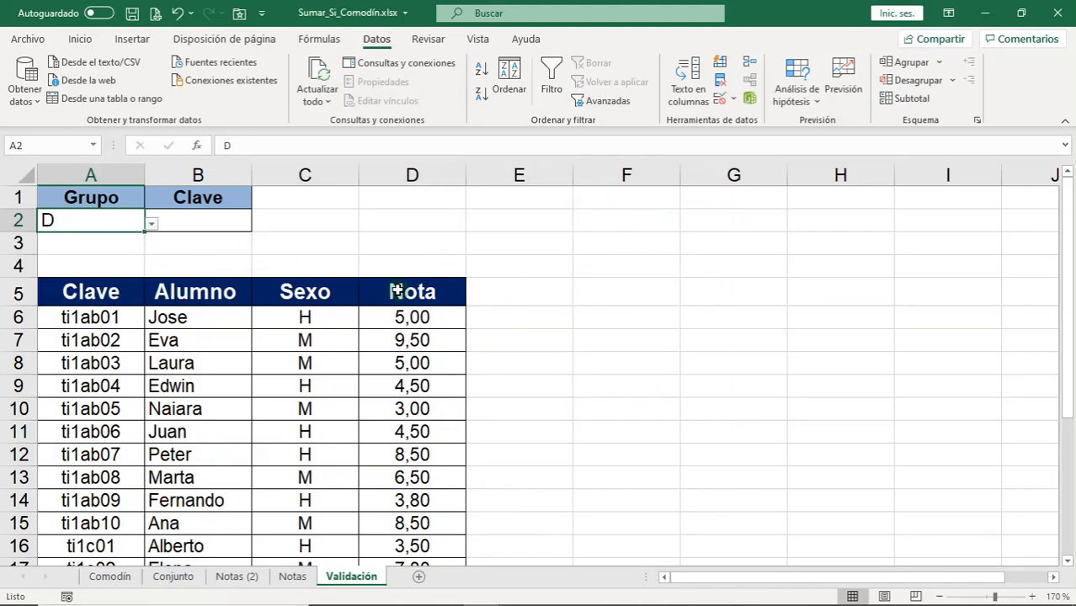
# Add list validation to cell B2 using the Clave column range =$A$6:$A$25 as the source.
pyautogui.click(229, 223)
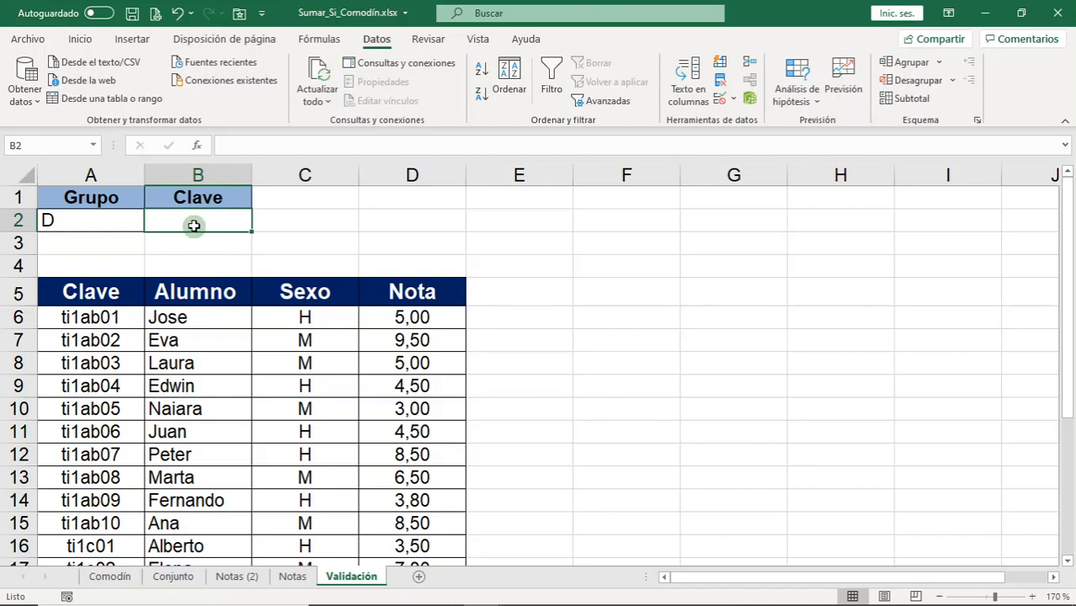
pyautogui.moveTo(89, 315); pyautogui.dragTo(108, 538)
pyautogui.scroll(3, 130, 517)
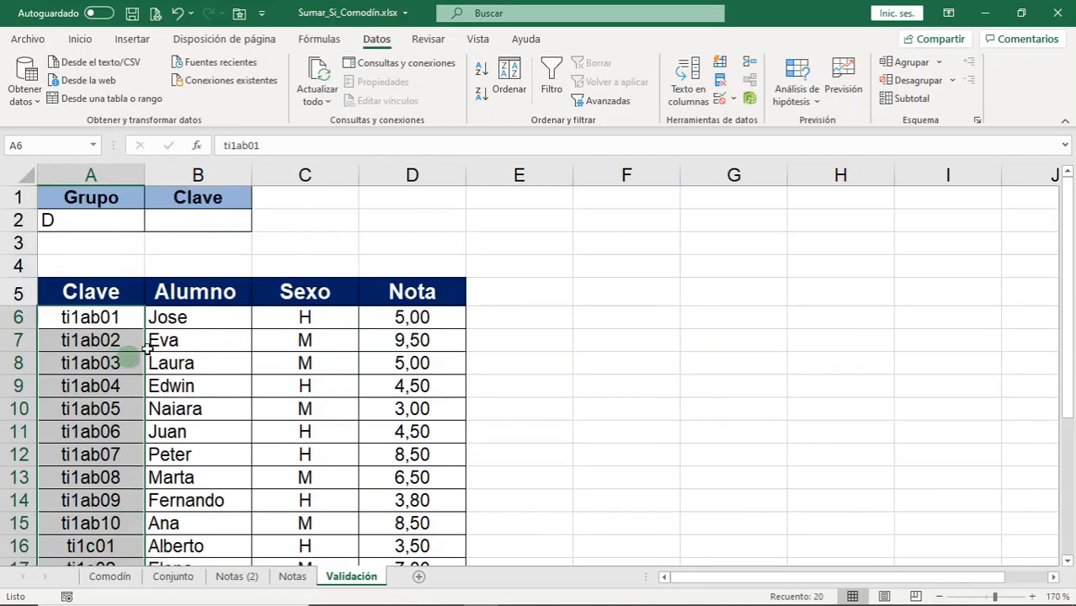
pyautogui.click(202, 223)
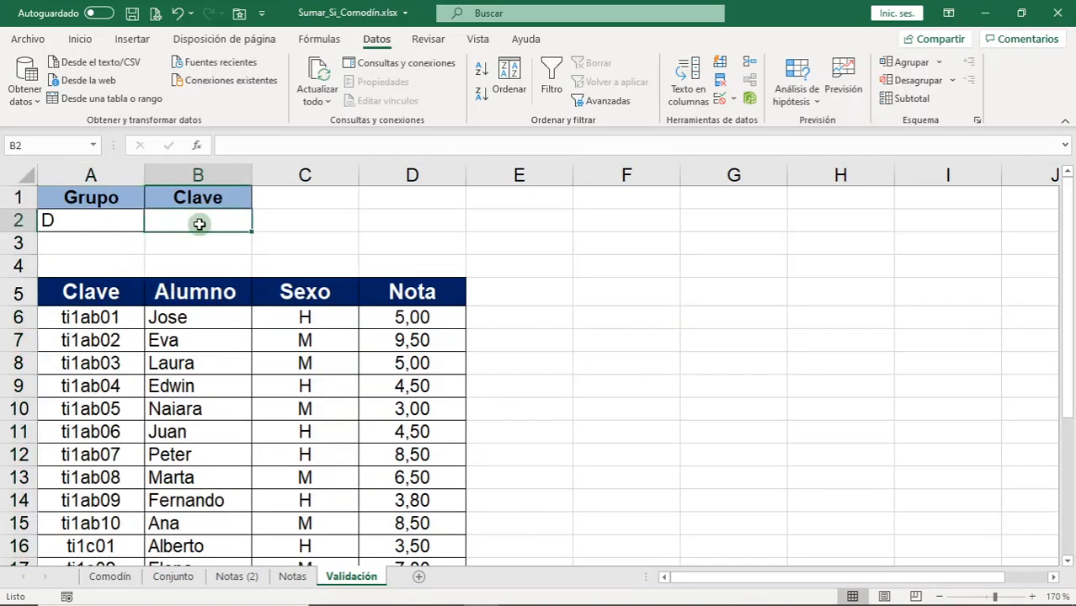
pyautogui.click(721, 101)
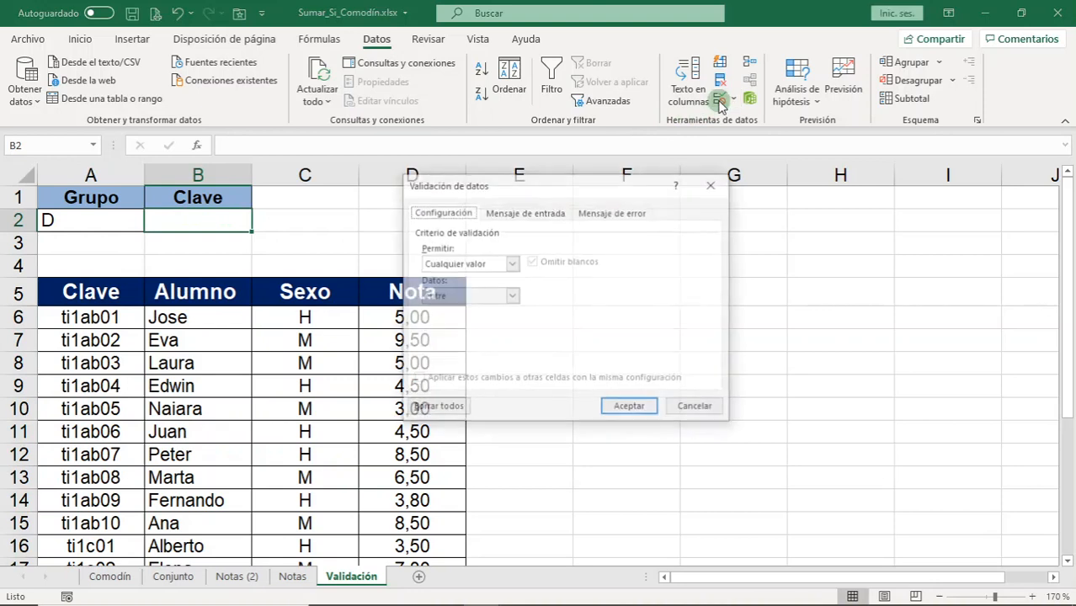
pyautogui.click(512, 263)
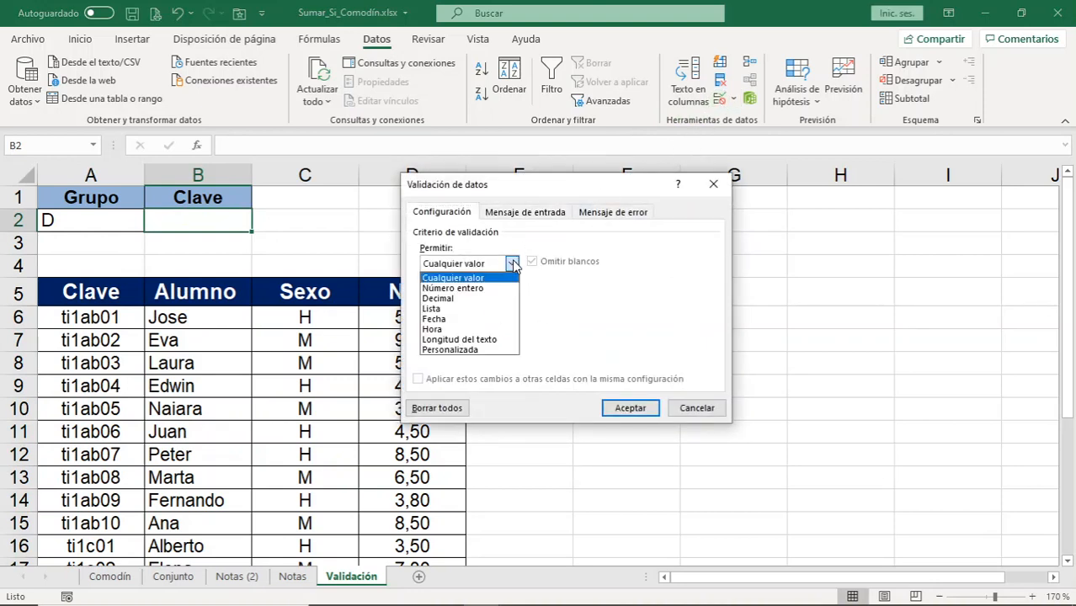
pyautogui.click(431, 308)
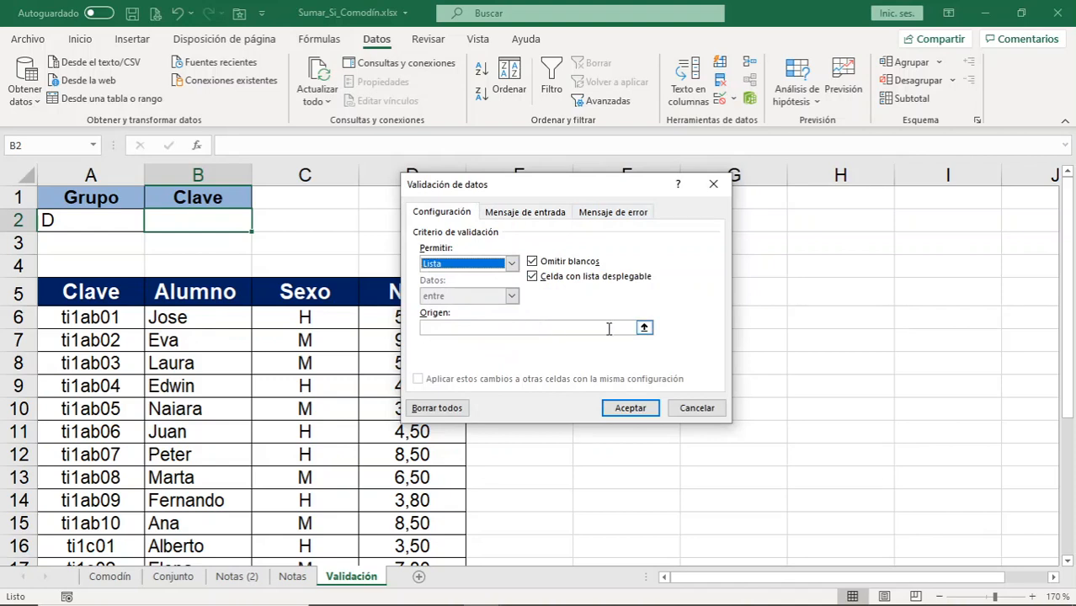
pyautogui.click(478, 328)
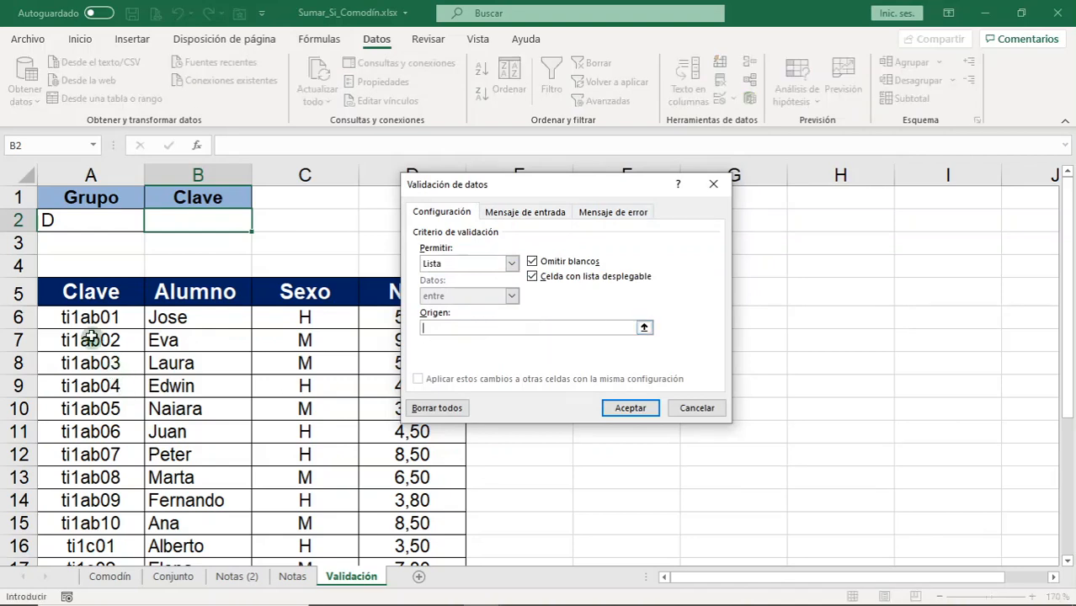
pyautogui.moveTo(87, 314); pyautogui.dragTo(81, 539)
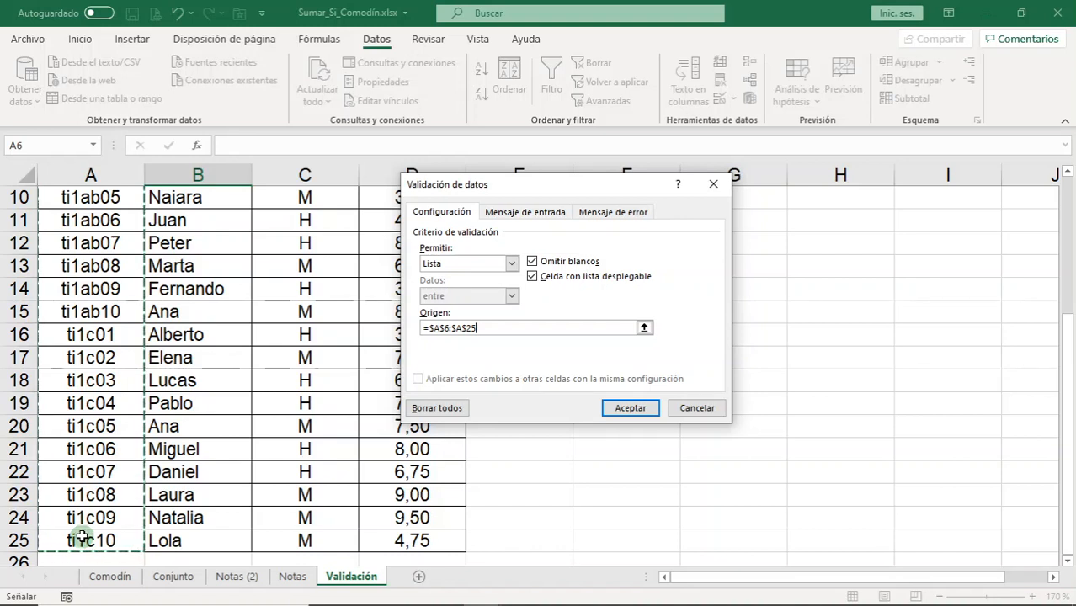
pyautogui.click(630, 412)
# Select the keys ti1ab05, ti1c10 and ti1c03 in turn from the validation list in cell B2.
pyautogui.scroll(3, 126, 383)
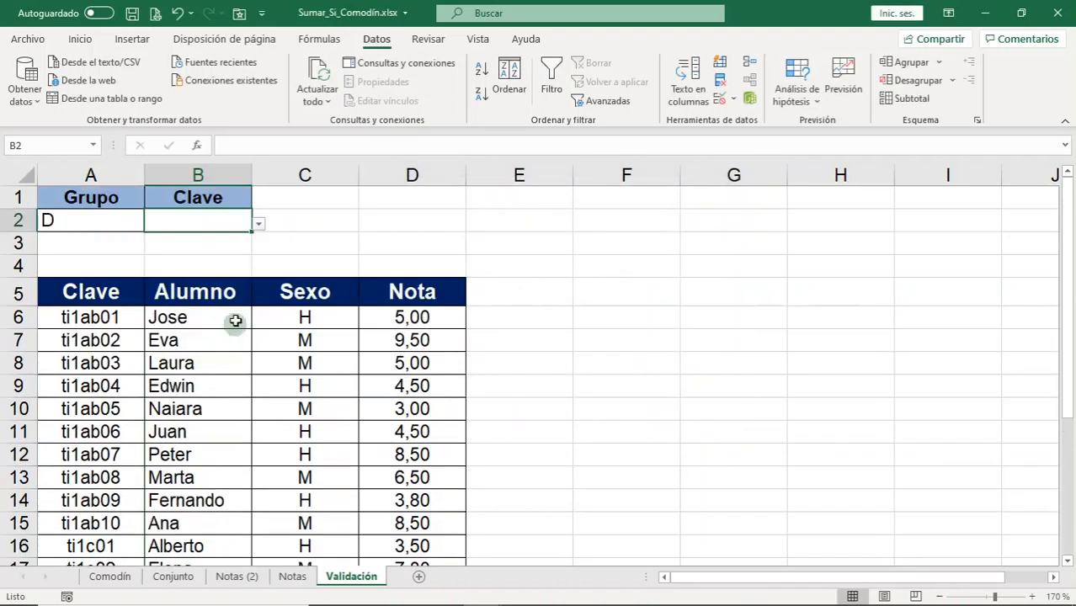
pyautogui.click(259, 223)
pyautogui.click(144, 310)
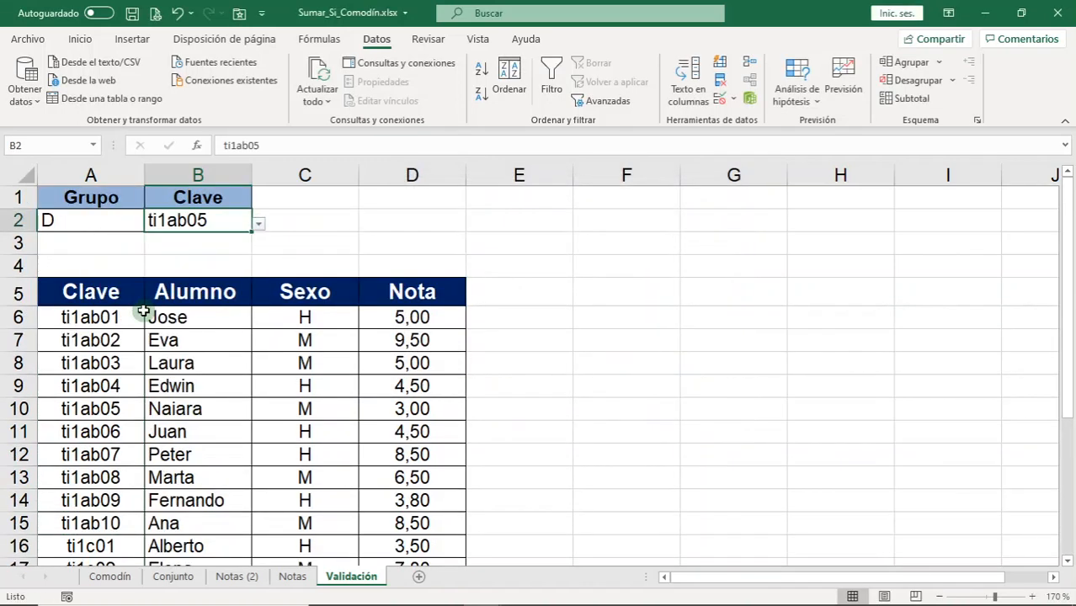
pyautogui.click(260, 224)
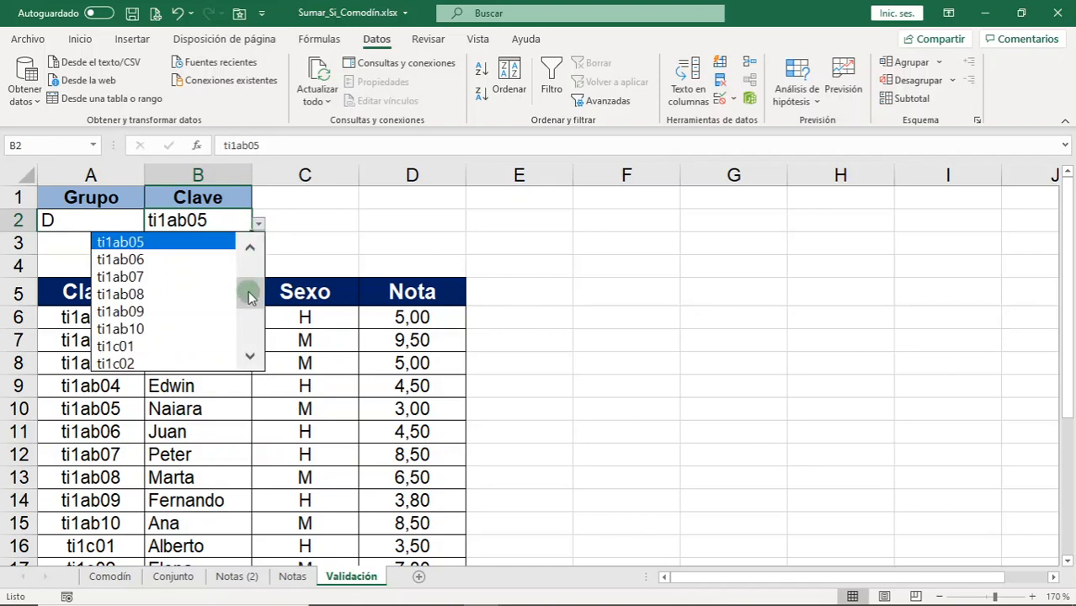
pyautogui.moveTo(250, 291); pyautogui.dragTo(250, 353)
pyautogui.click(160, 364)
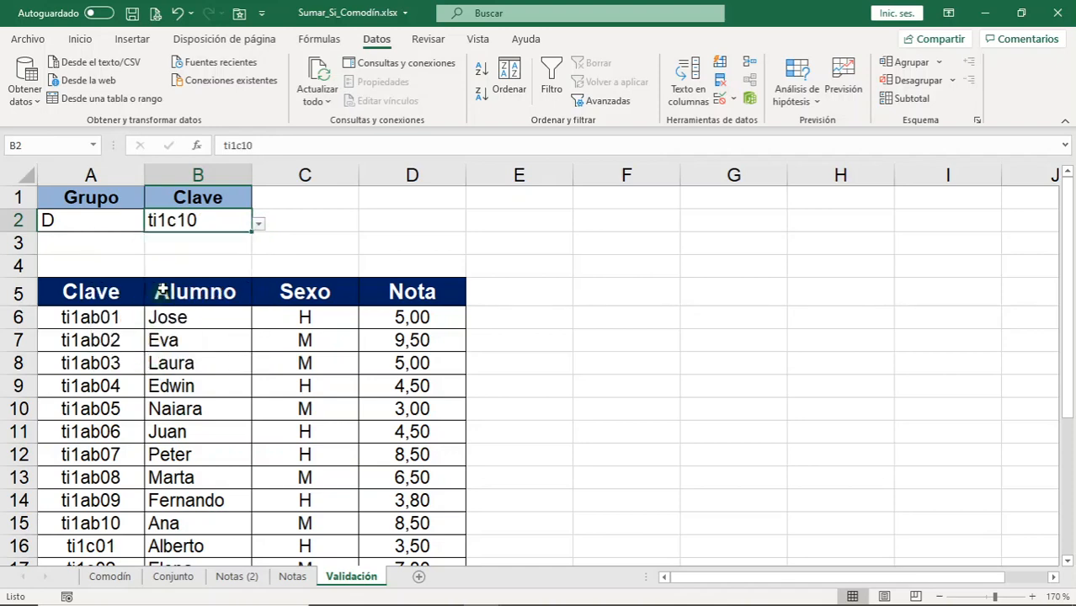
pyautogui.click(258, 224)
pyautogui.click(188, 244)
# Enter AAAA as a new key in cell A26, directly below the last row of the table.
pyautogui.scroll(-11, 223, 319)
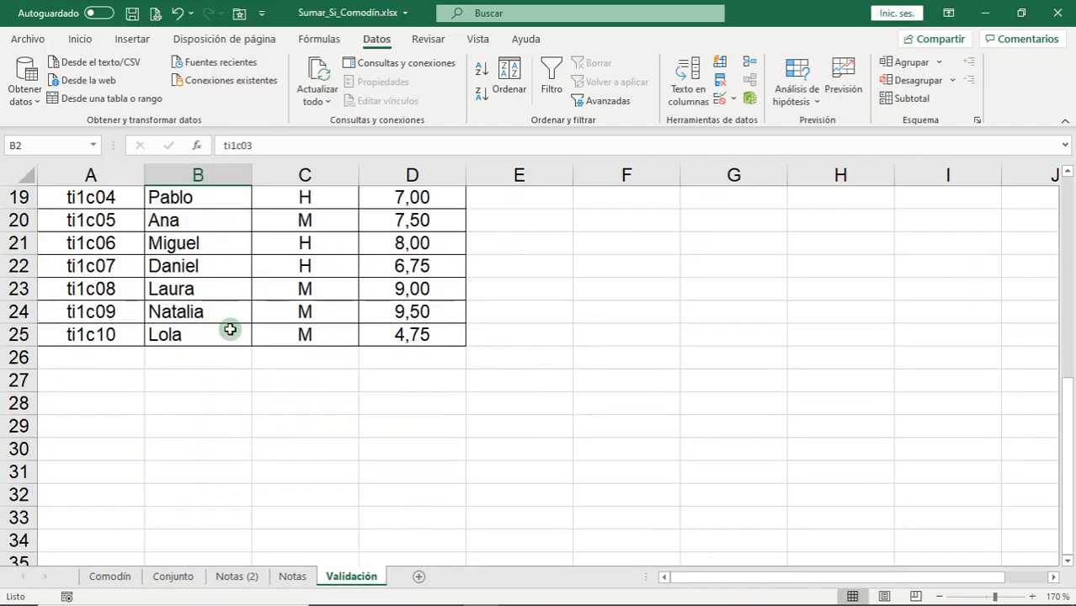
pyautogui.scroll(3, 143, 285)
pyautogui.click(88, 219)
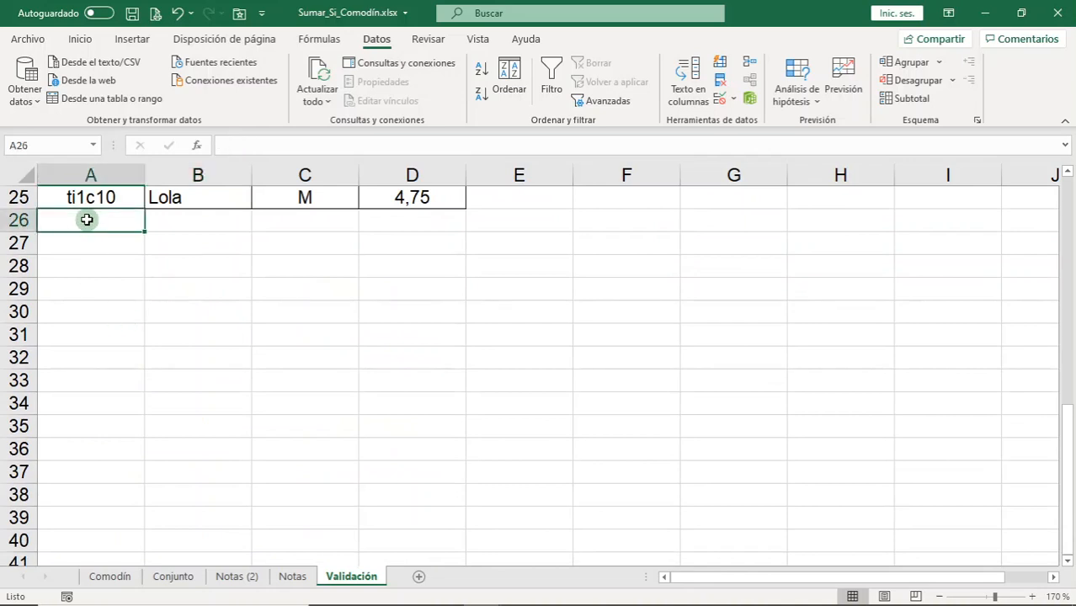
pyautogui.write('AAAA')
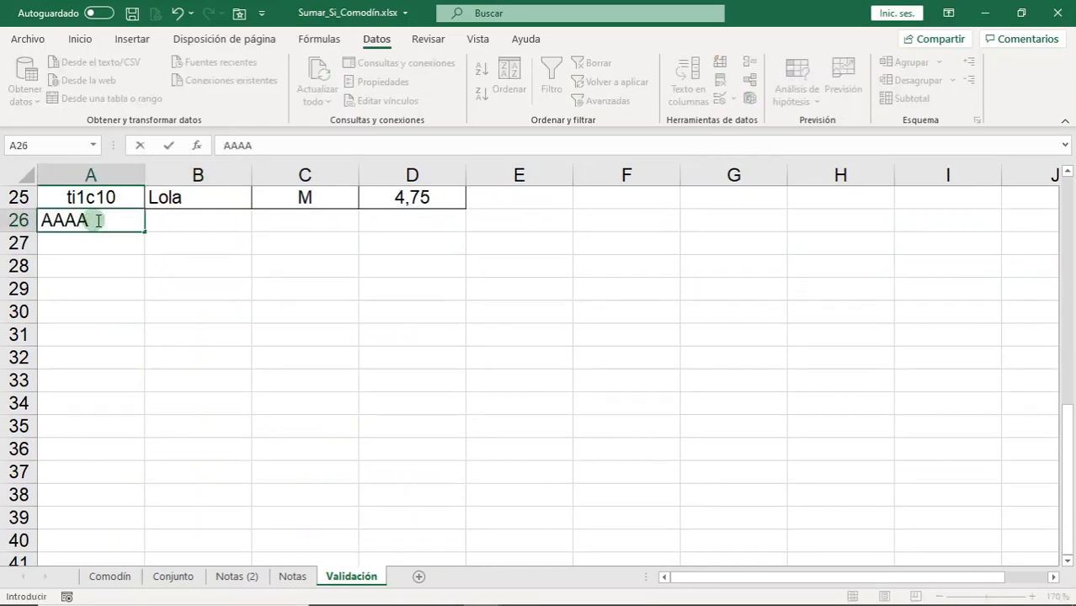
pyautogui.click(182, 219)
pyautogui.scroll(8, 252, 253)
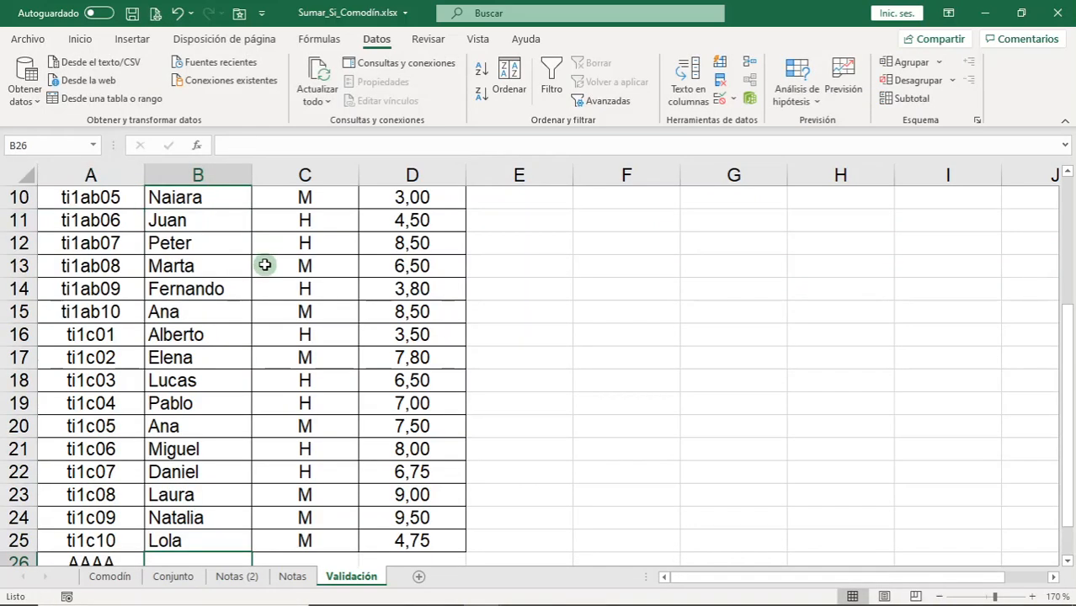
# Check the validation list of cell B2 for the new key AAAA.
pyautogui.click(217, 219)
pyautogui.click(258, 227)
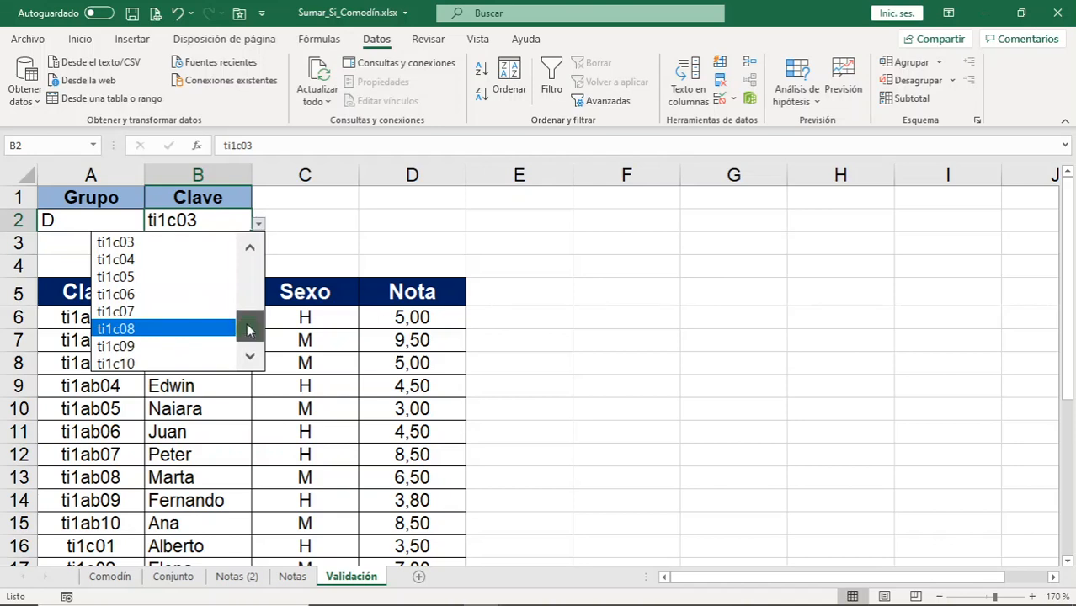
pyautogui.moveTo(248, 323); pyautogui.dragTo(249, 267)
pyautogui.press('Escape')
# Delete row 26, which holds the added key AAAA.
pyautogui.scroll(-10, 186, 375)
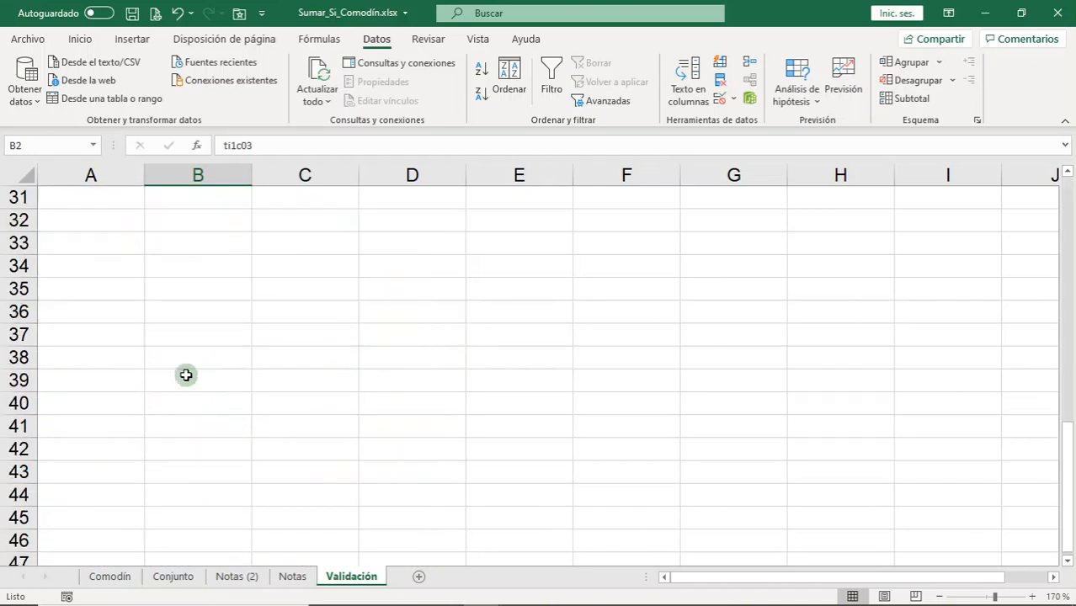
pyautogui.scroll(3, 102, 357)
pyautogui.rightClick(24, 291)
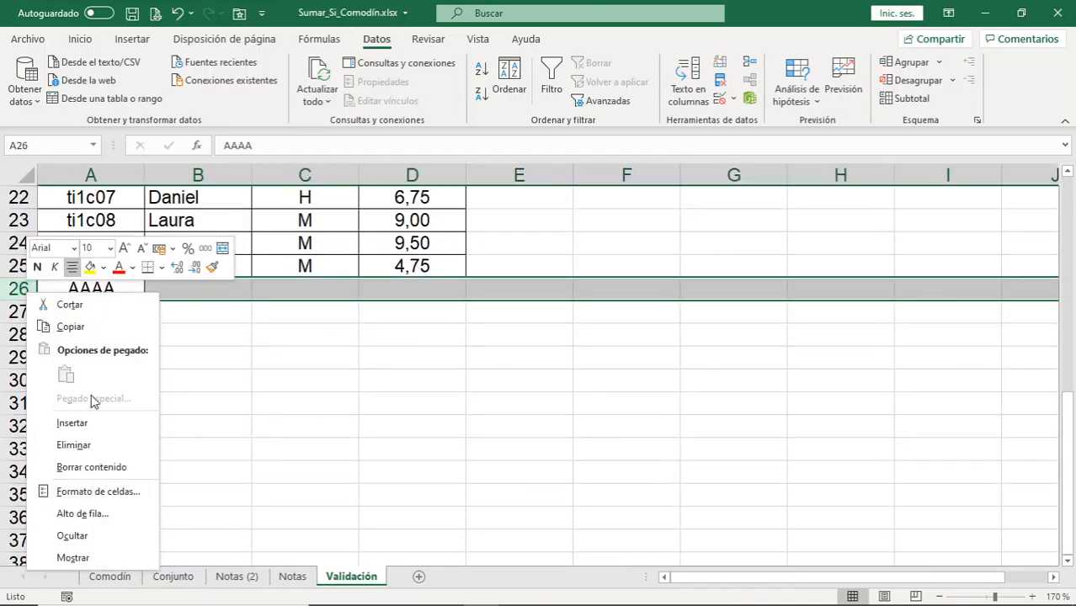
pyautogui.click(75, 446)
pyautogui.click(284, 244)
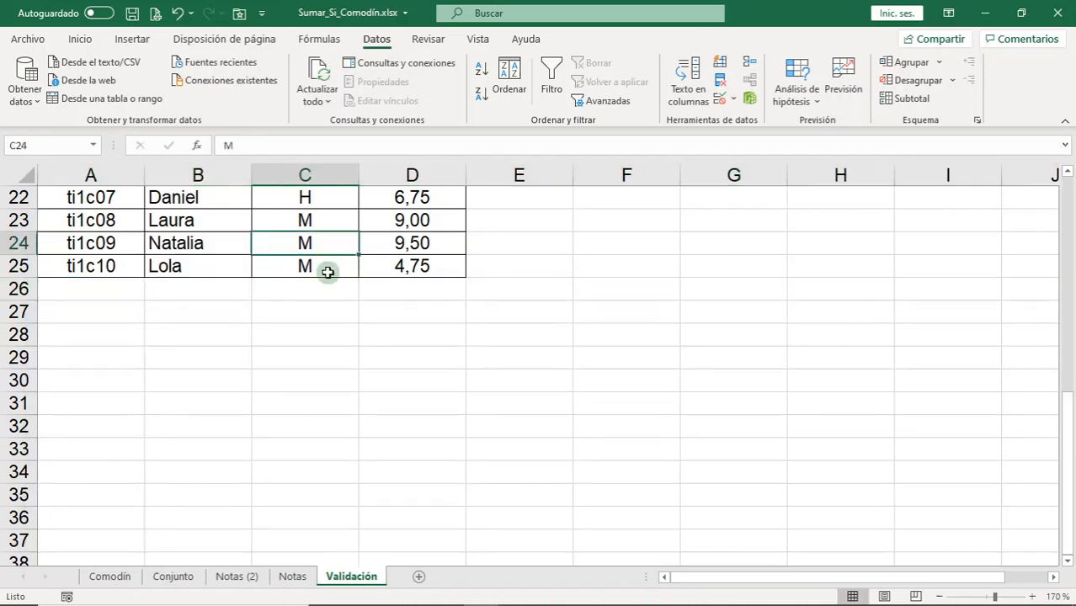
# Review the data validation settings and source range of the Clave cell B2.
pyautogui.click(719, 98)
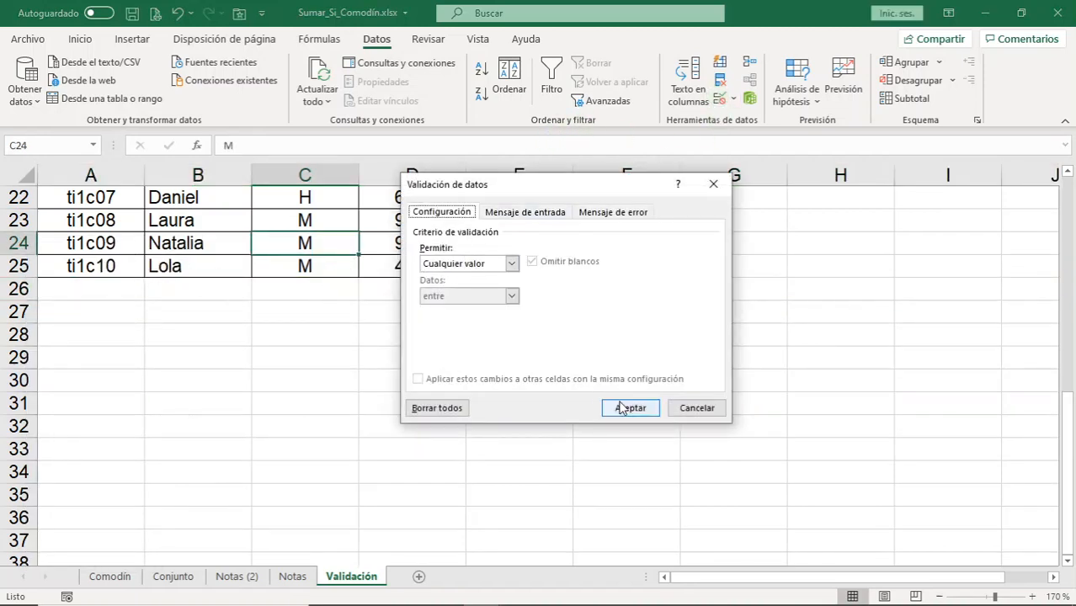
pyautogui.click(697, 408)
pyautogui.scroll(7, 171, 257)
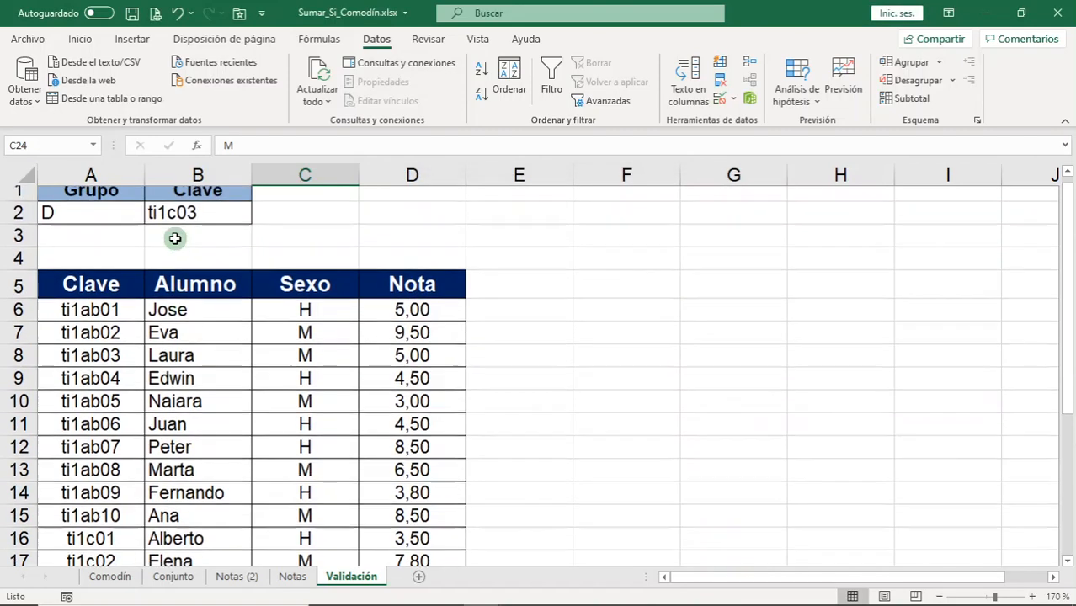
pyautogui.click(208, 220)
pyautogui.click(720, 99)
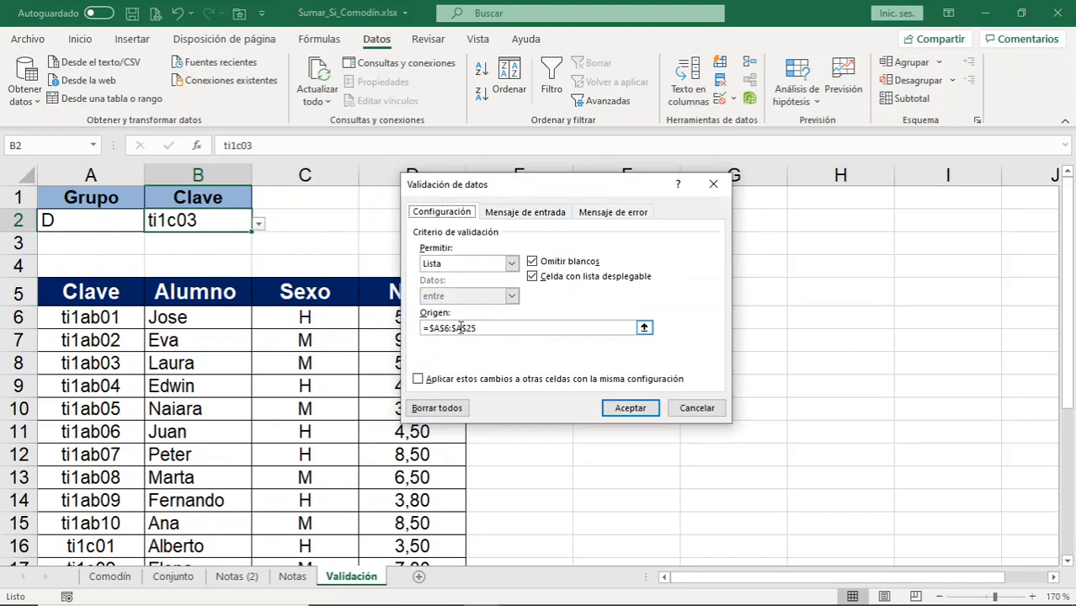
pyautogui.click(632, 410)
# Convert the data range =$A$5:$D$25 into a table with headers.
pyautogui.click(99, 403)
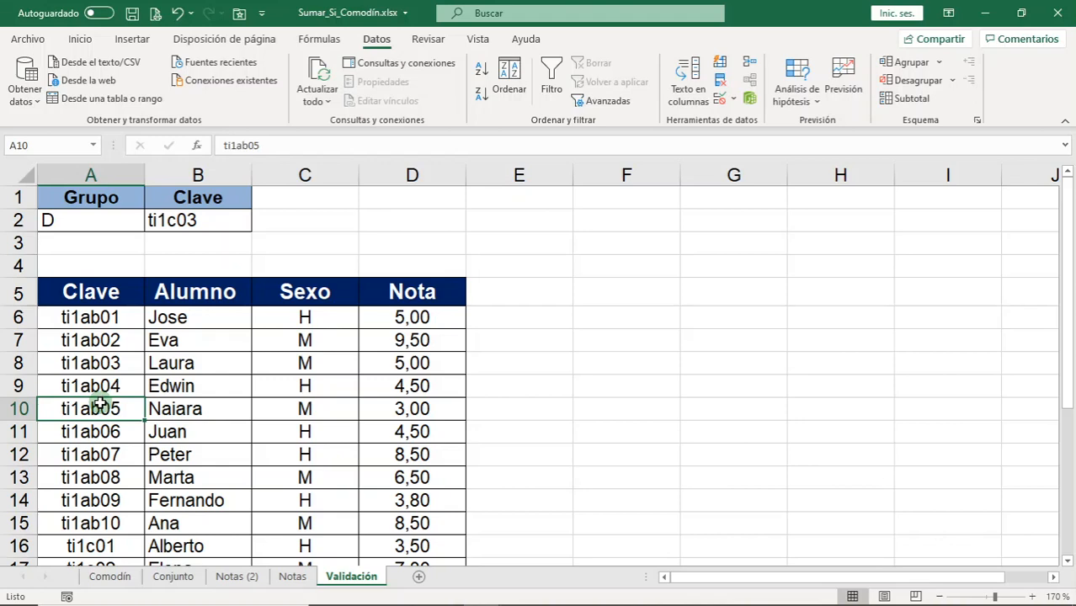
pyautogui.hotkey('ctrl', 't')
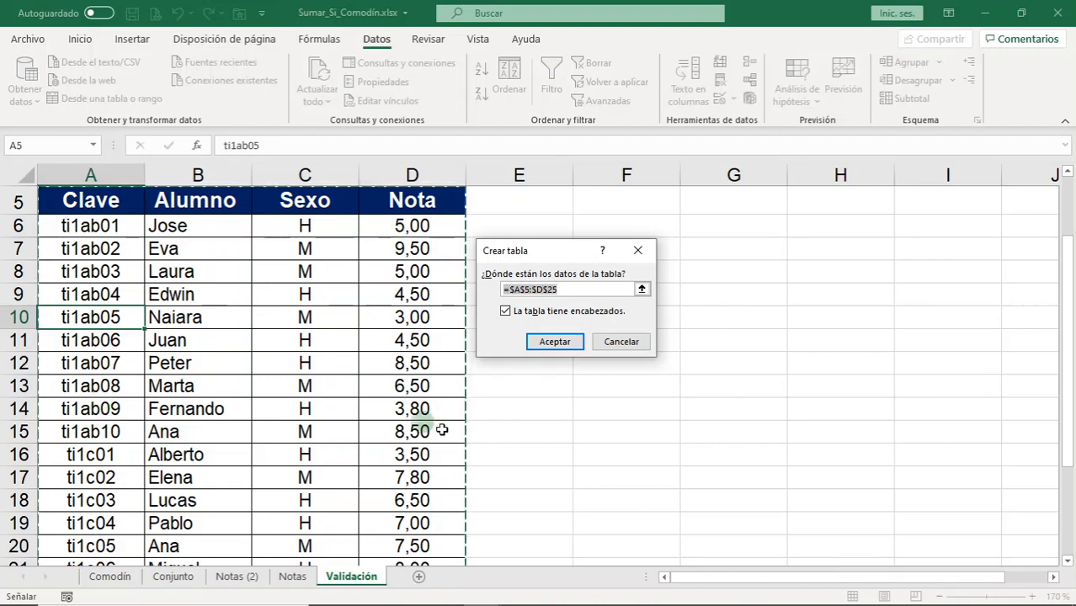
pyautogui.click(555, 342)
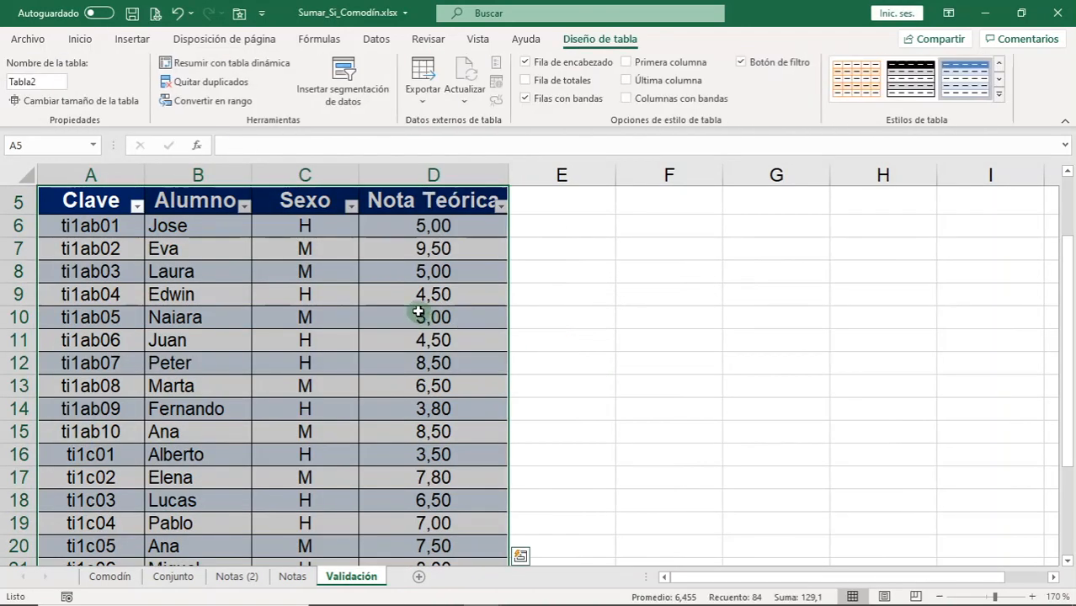
# Add a new row 26 at the end of the table and enter AAAA as its Clave.
pyautogui.scroll(-4, 420, 313)
pyautogui.click(468, 378)
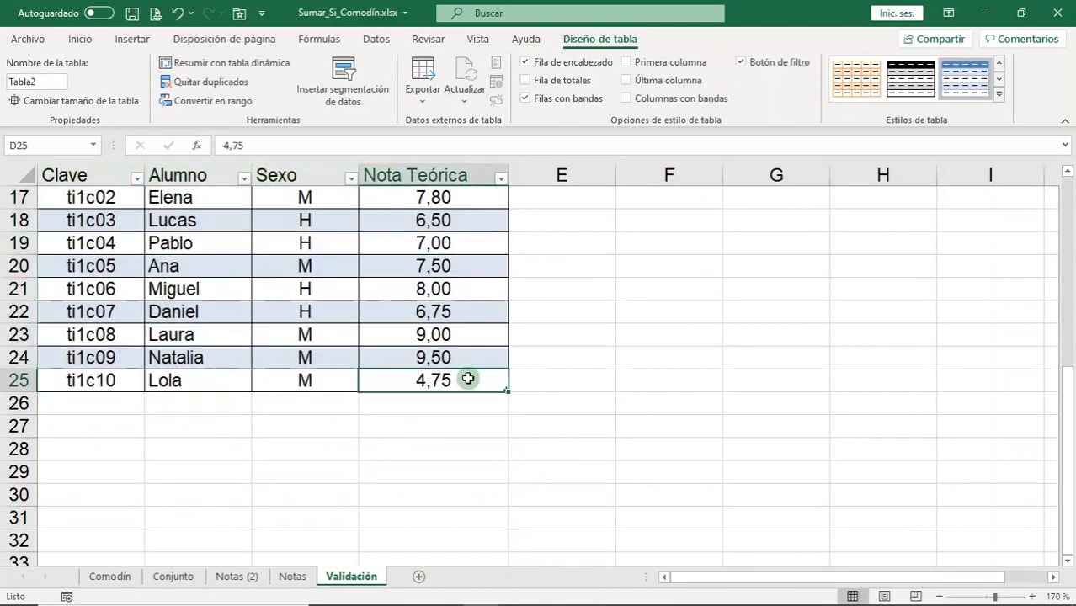
pyautogui.press('Tab')
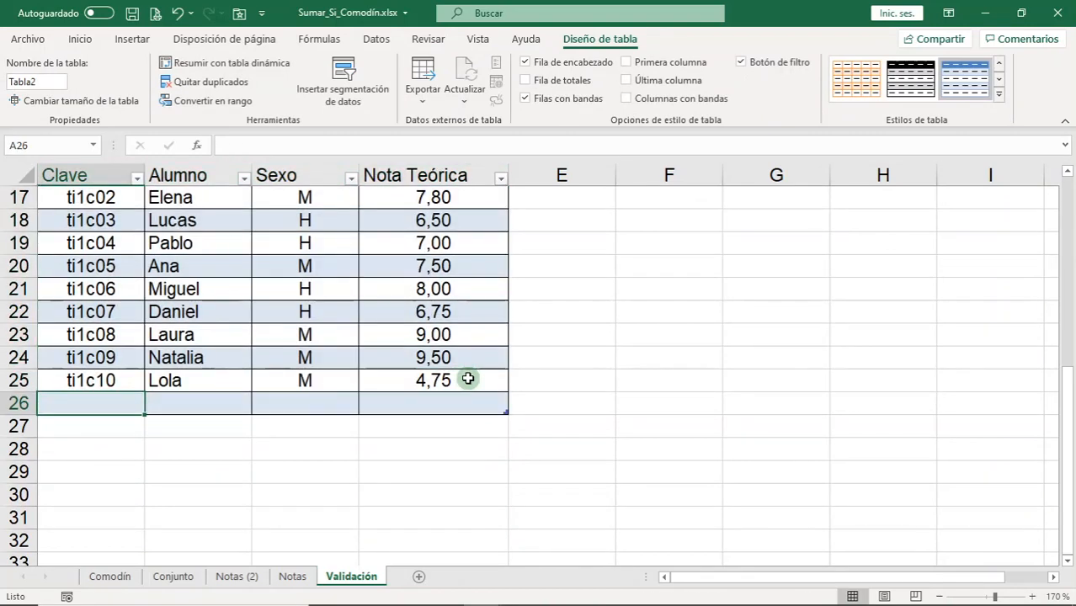
pyautogui.write('AAAA')
pyautogui.click(319, 332)
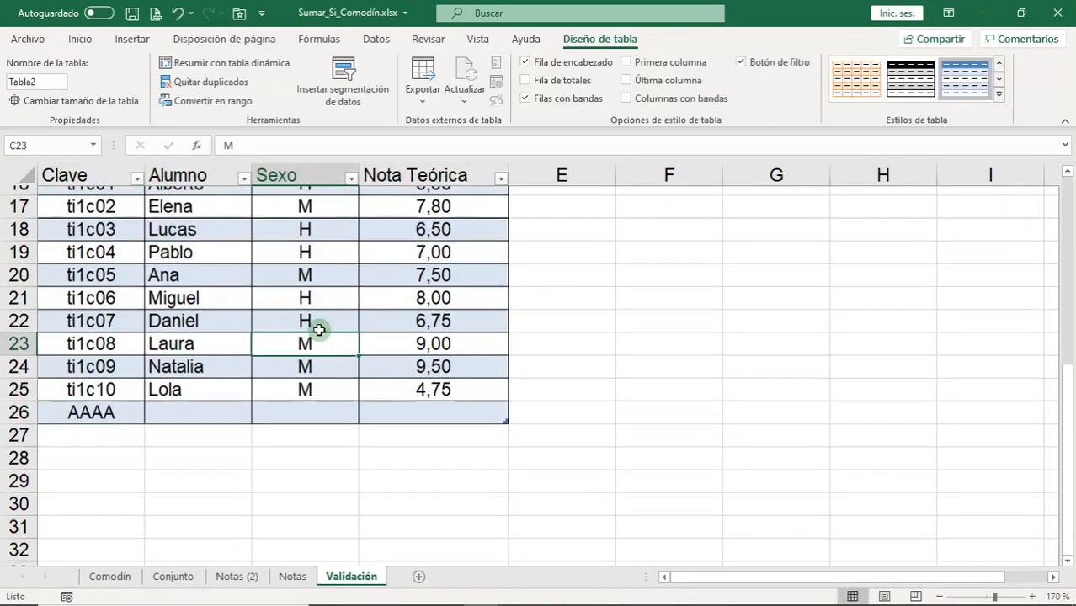
# Select AAAA from the validation list in cell B2.
pyautogui.scroll(5, 319, 331)
pyautogui.click(241, 231)
pyautogui.click(257, 220)
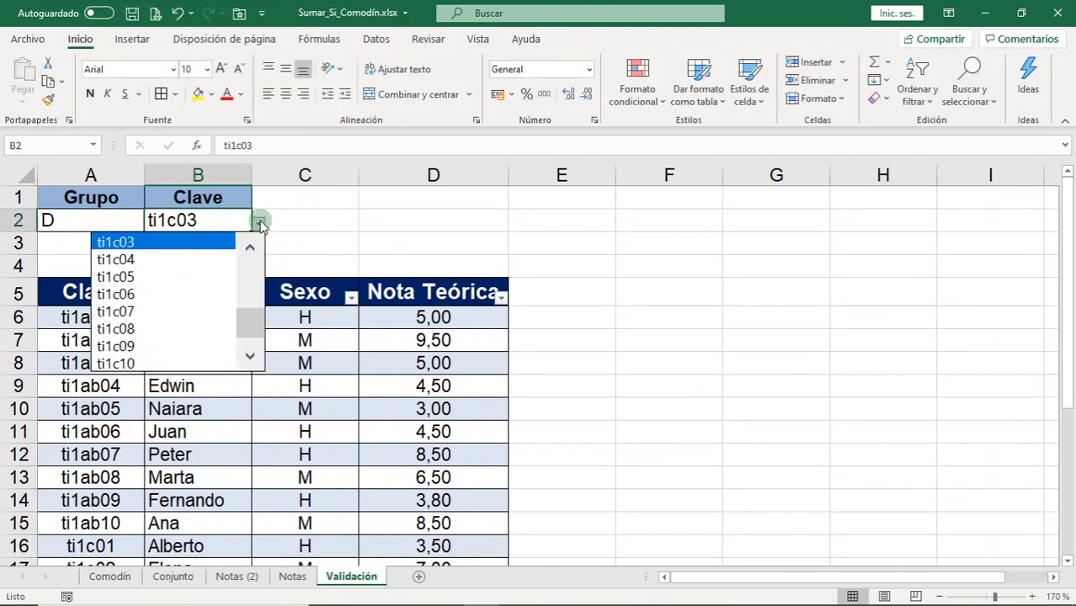
pyautogui.click(254, 356)
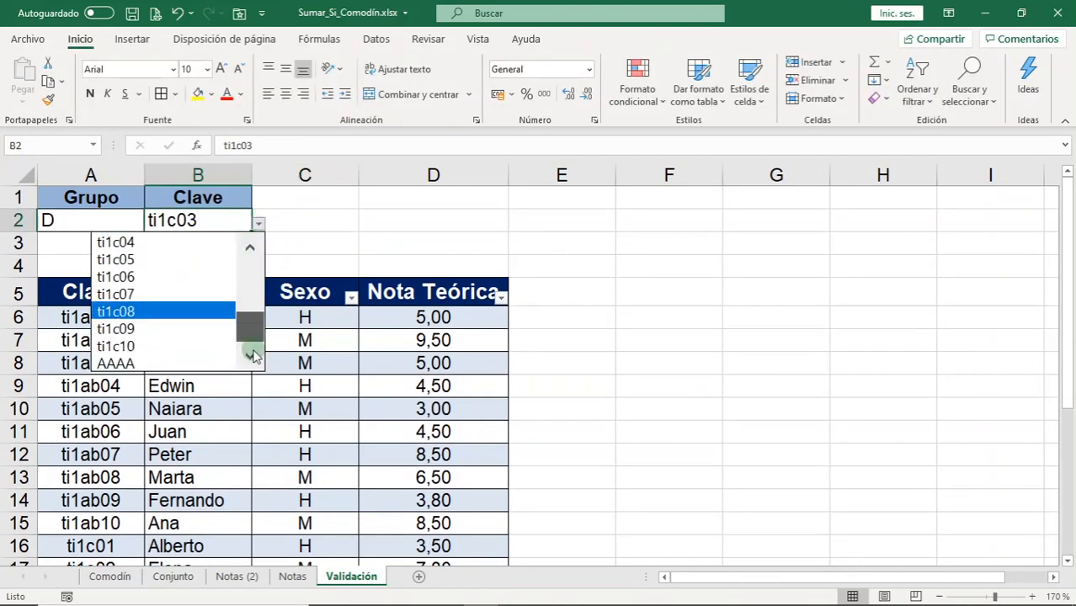
pyautogui.click(115, 364)
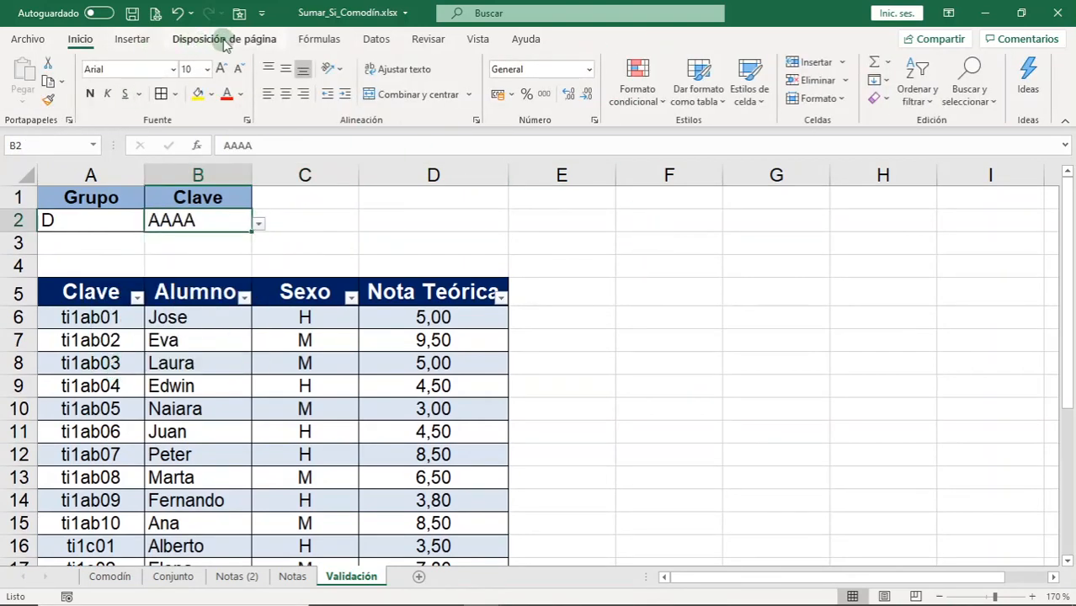
# Check the source range in the data validation settings of cell B2.
pyautogui.click(376, 38)
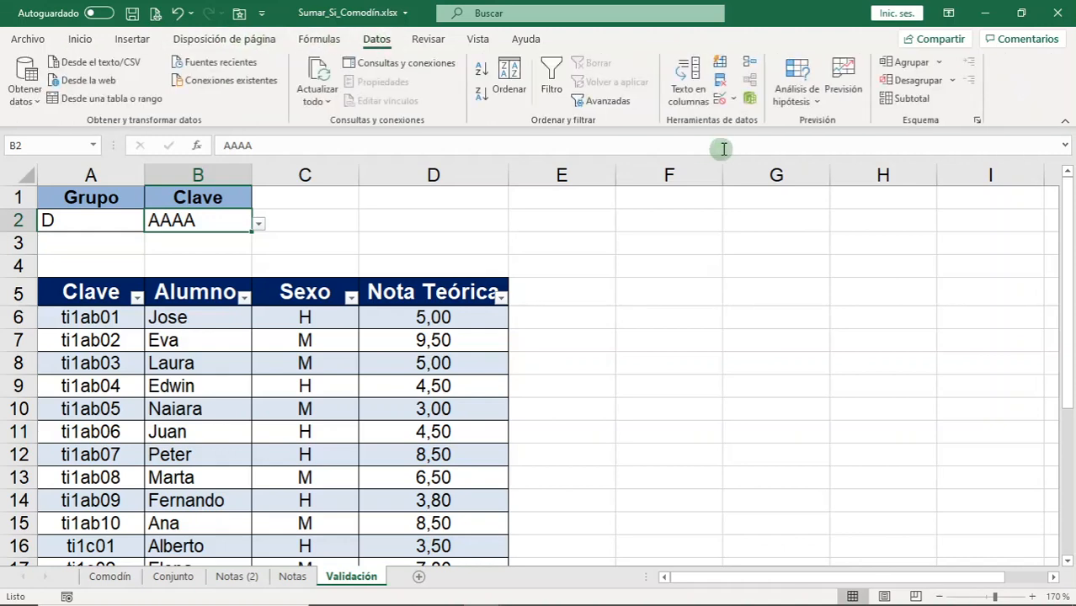
pyautogui.click(720, 98)
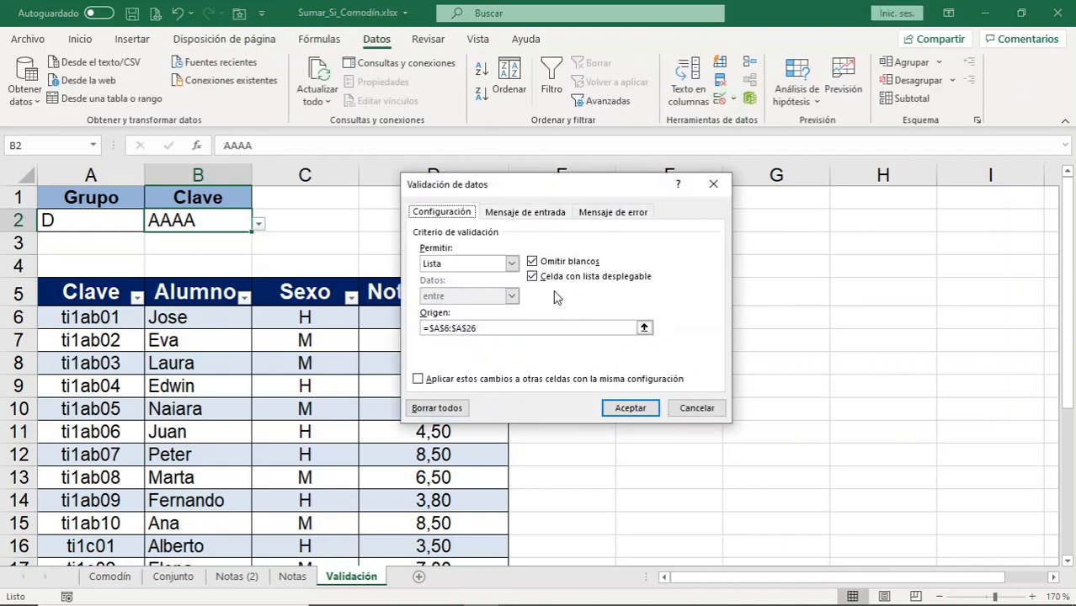
pyautogui.click(602, 411)
# Add the key VBBB in cell A27, directly below the last row of the table.
pyautogui.scroll(-6, 383, 396)
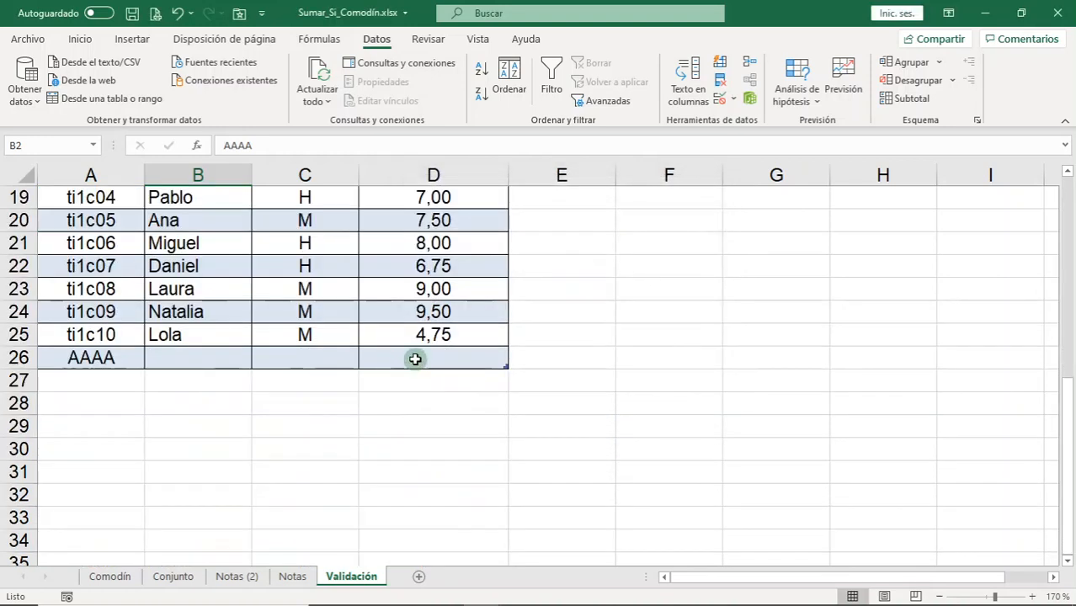
pyautogui.press('Return')
pyautogui.write('VBBB')
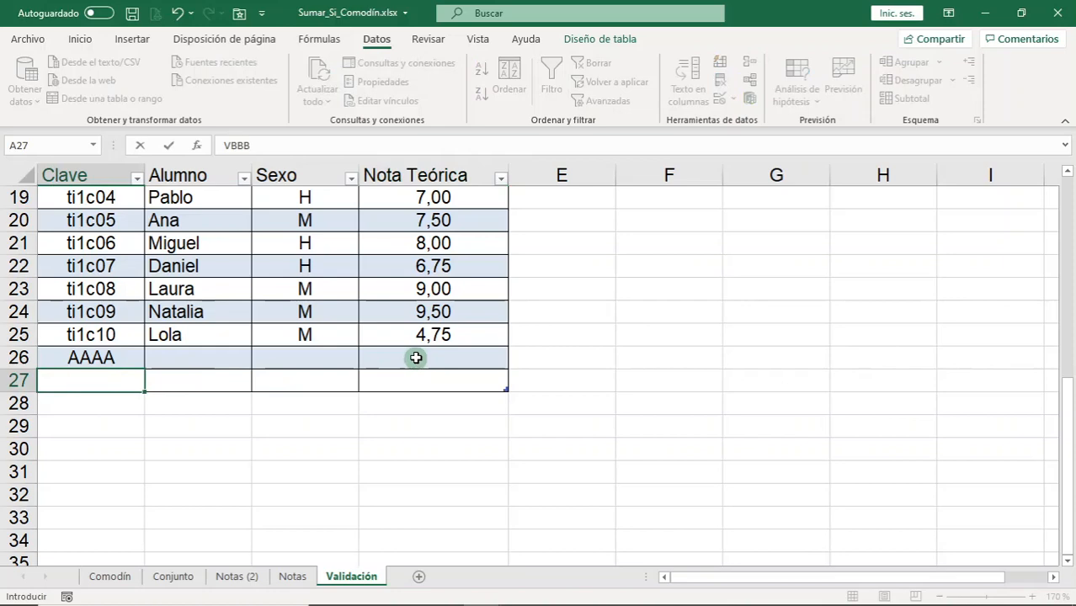
pyautogui.scroll(6, 416, 358)
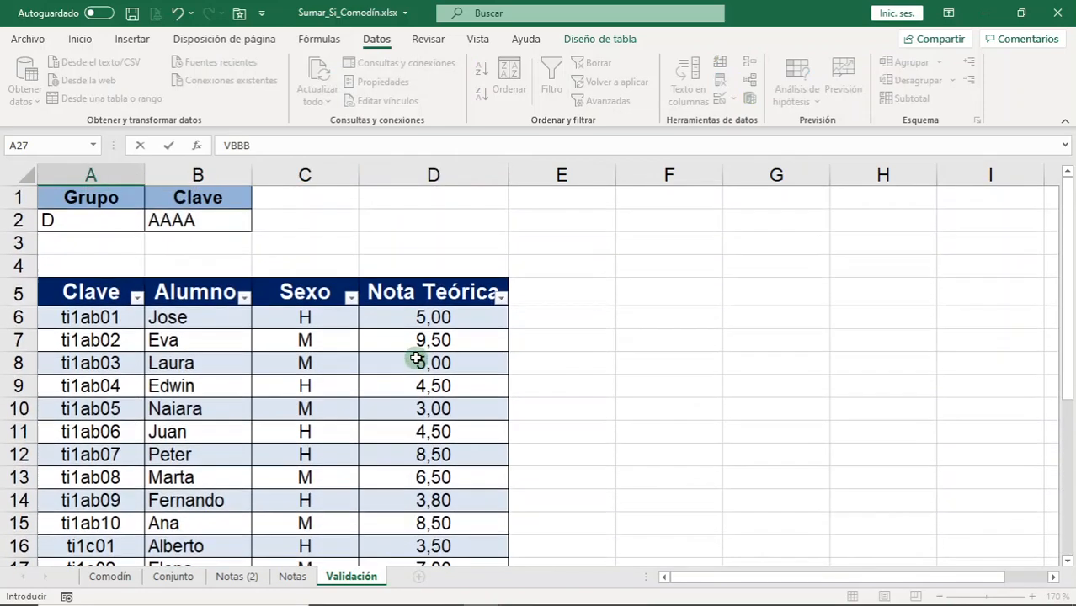
# Select VBBB from the validation list in cell B2.
pyautogui.click(236, 226)
pyautogui.click(258, 223)
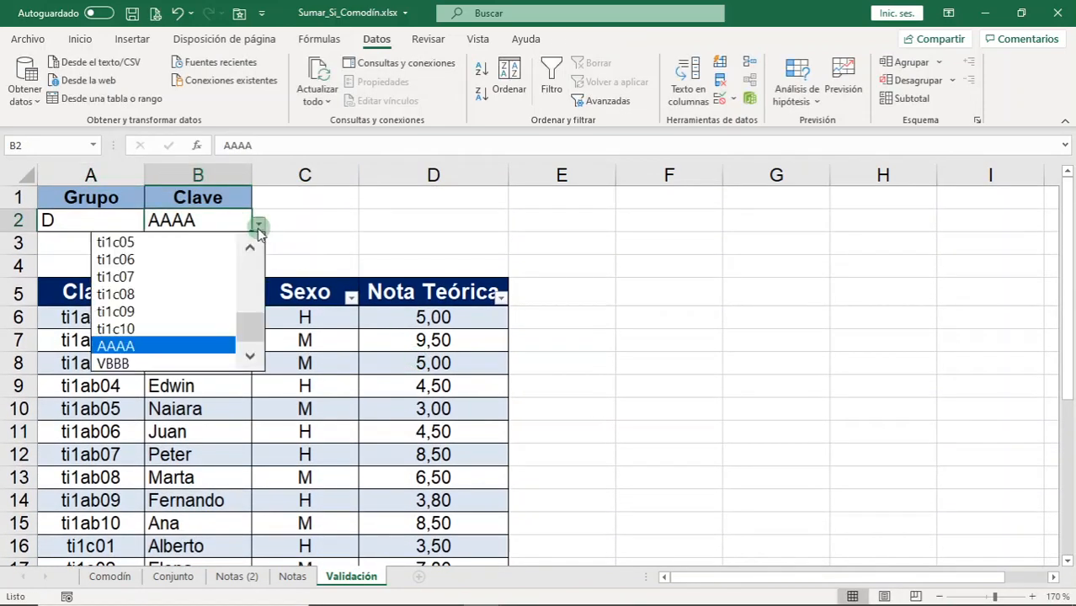
pyautogui.click(127, 360)
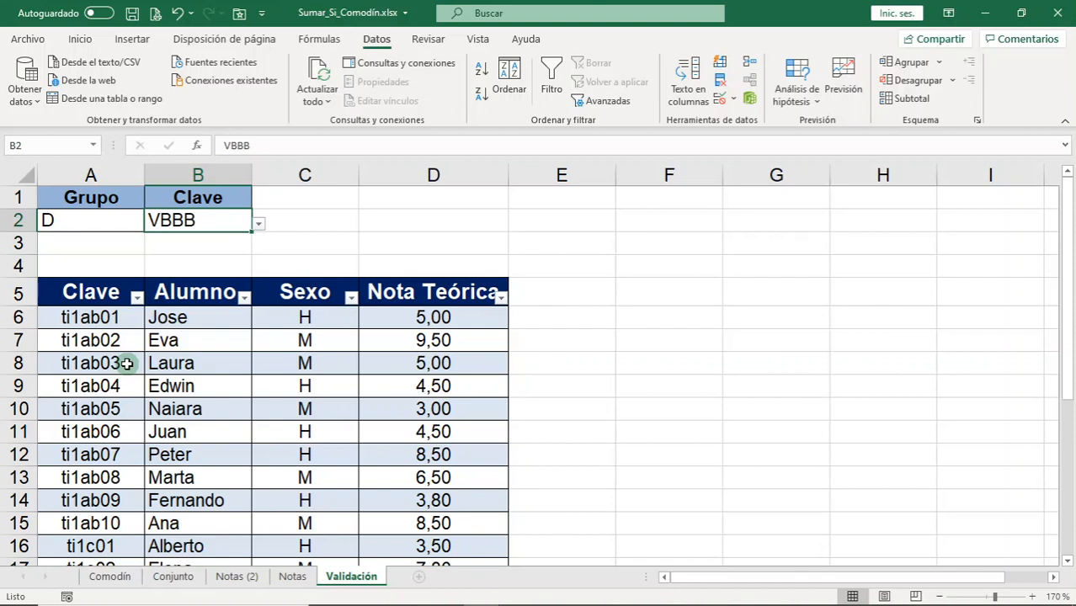
# Switch to the Libro1 workbook in the other Excel window and look through the table on the Notas sheet.
pyautogui.hotkey('alt', 'Tab')
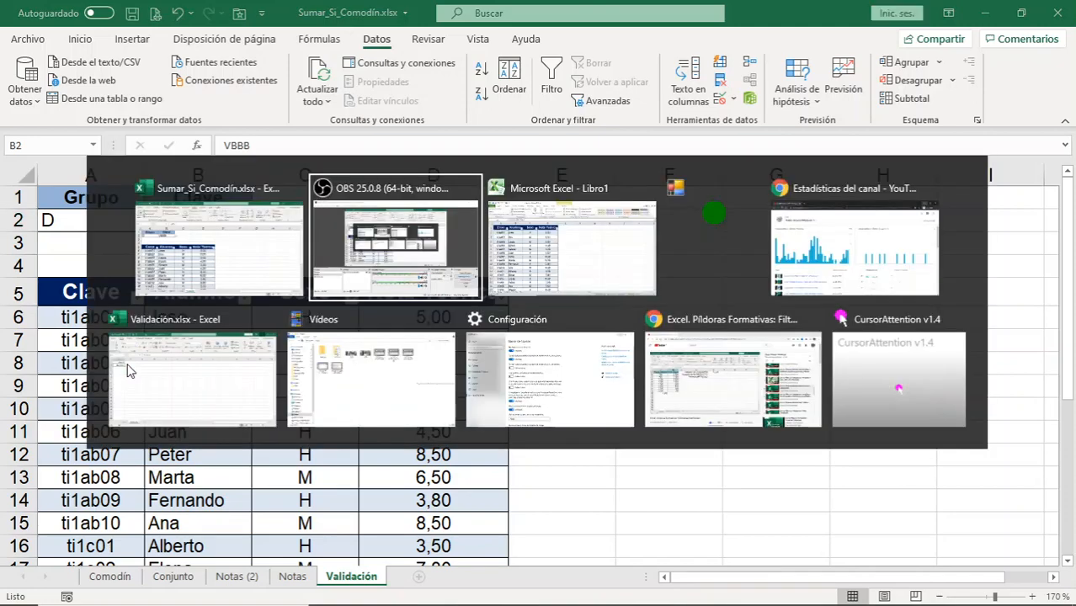
pyautogui.hotkey('alt', 'Tab')
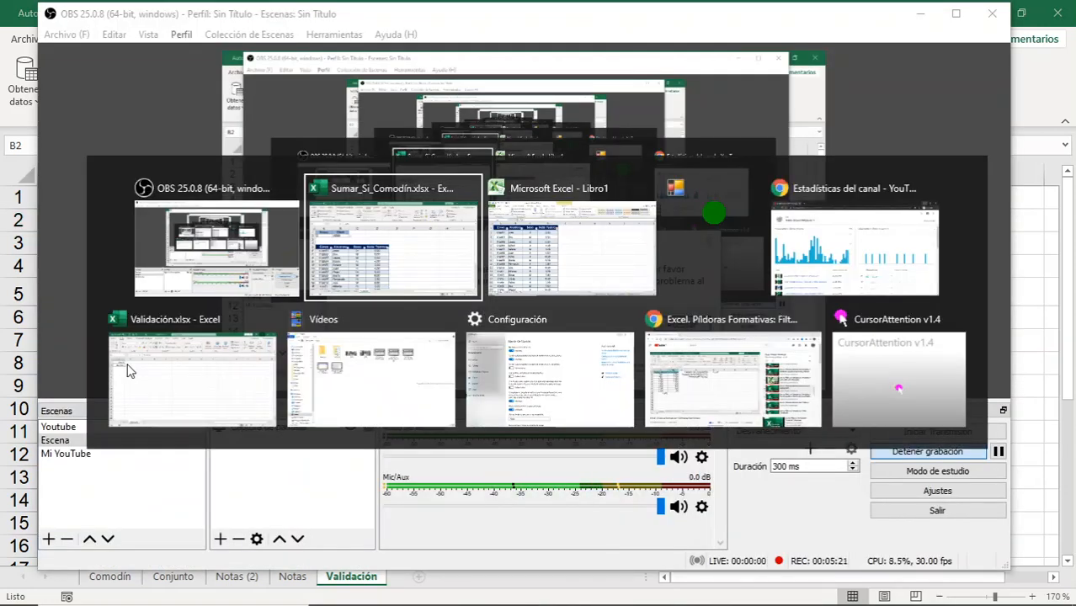
pyautogui.hotkey('alt', 'Tab')
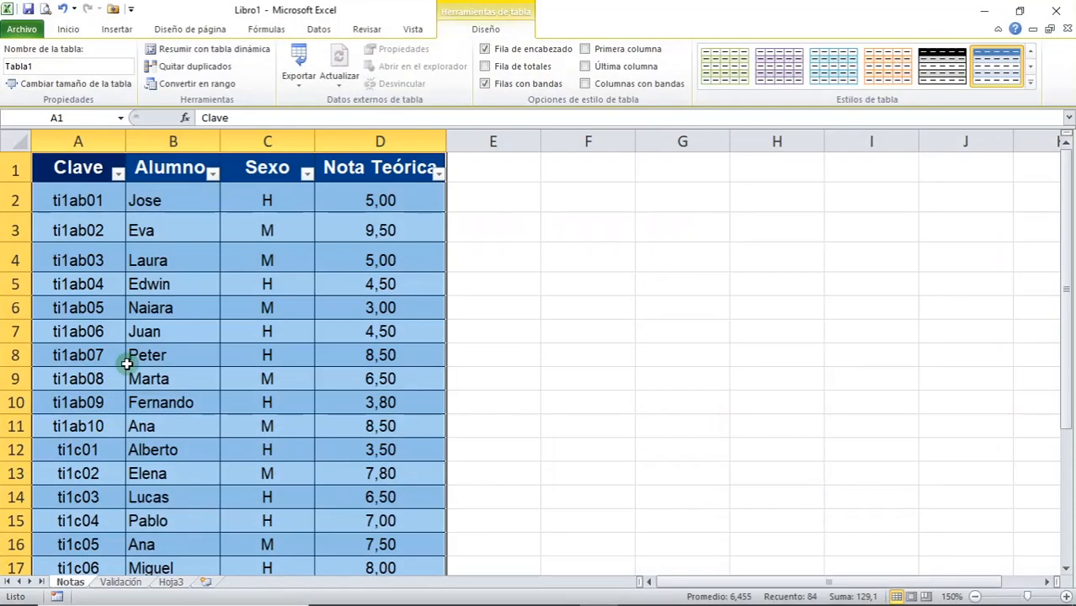
pyautogui.click(108, 337)
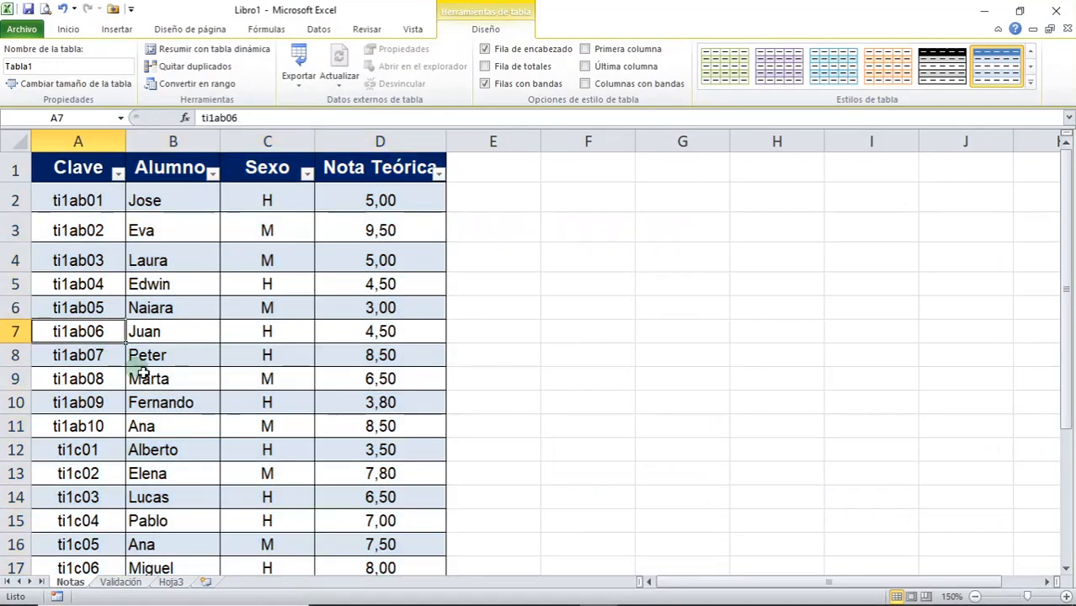
pyautogui.click(119, 283)
pyautogui.scroll(-4, 255, 308)
pyautogui.scroll(4, 255, 308)
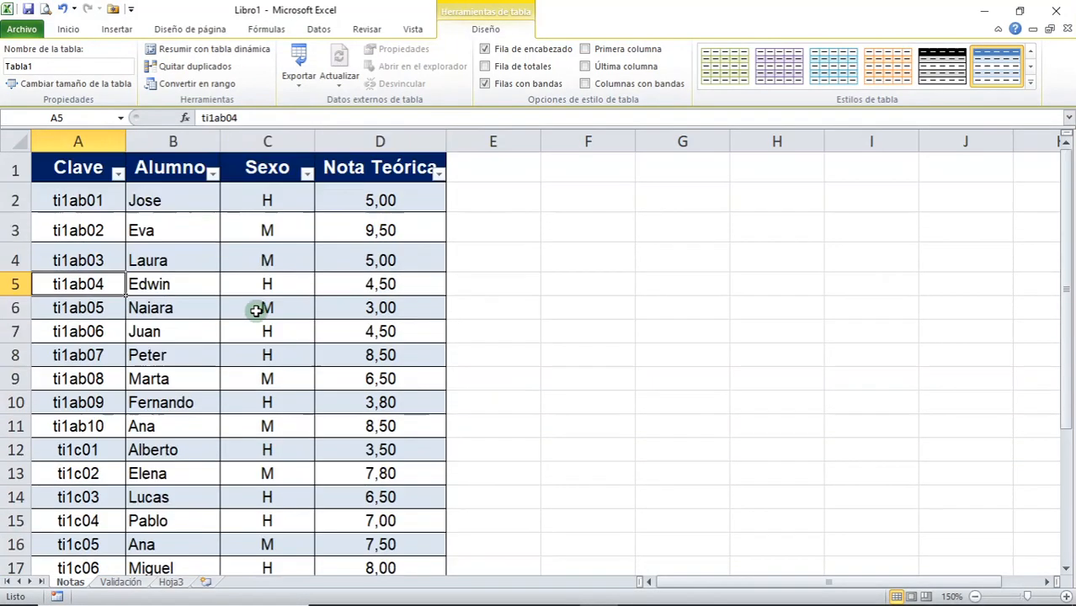
pyautogui.click(85, 261)
pyautogui.scroll(-1, 134, 315)
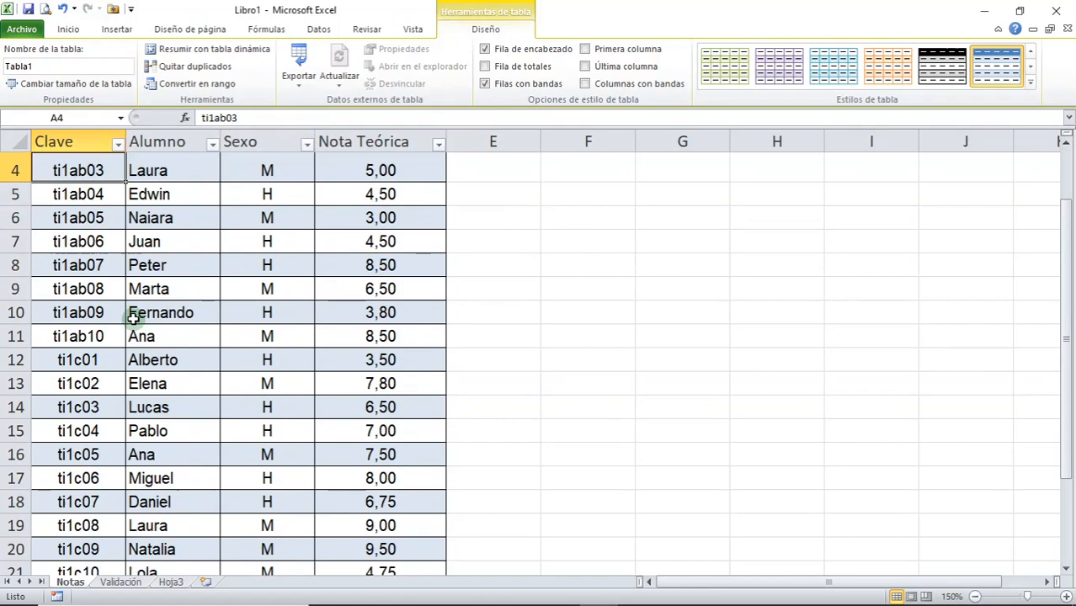
# Set the data validation of cell A2 on the Validación sheet to allow a list (Lista).
pyautogui.click(126, 582)
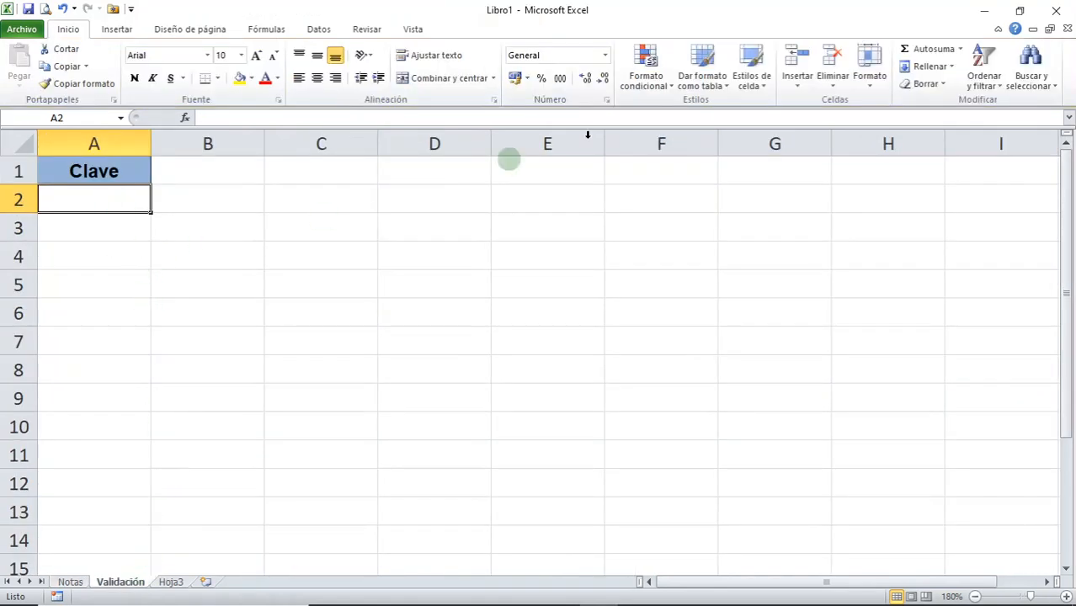
pyautogui.click(317, 27)
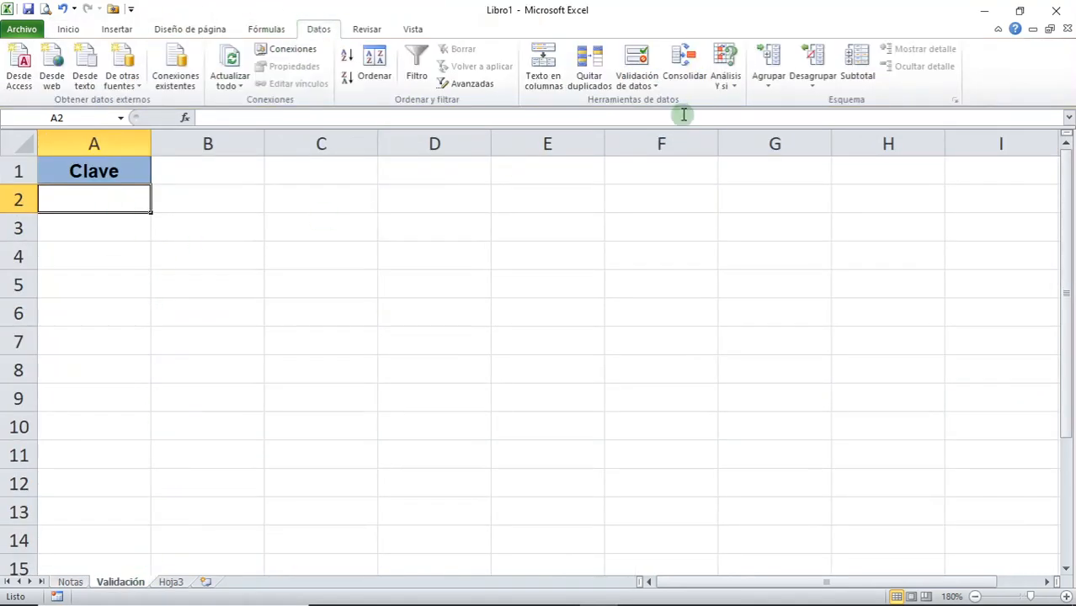
pyautogui.click(633, 82)
pyautogui.click(668, 105)
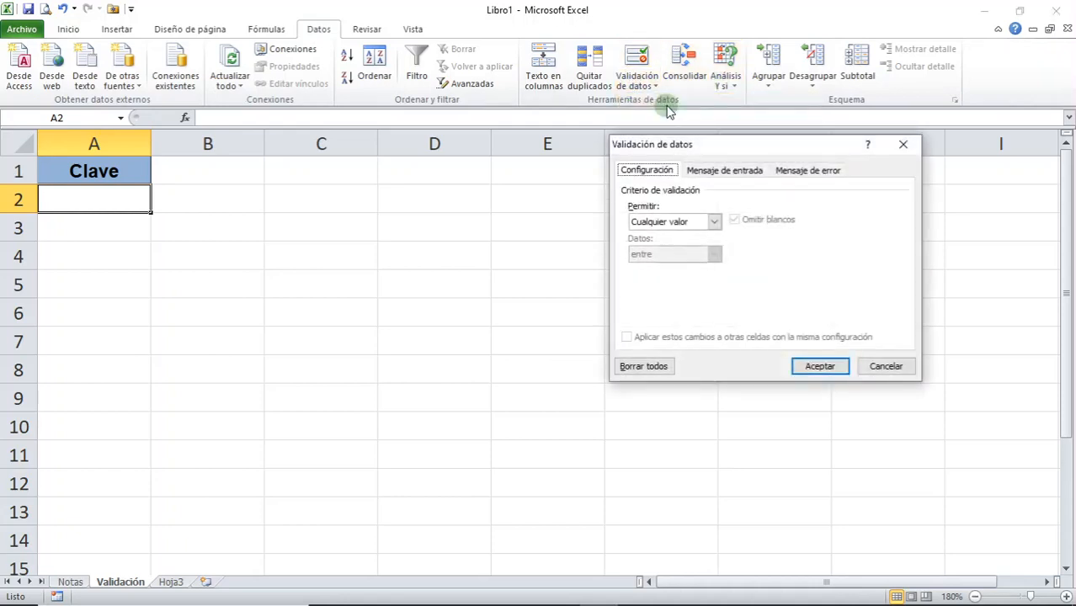
pyautogui.click(712, 222)
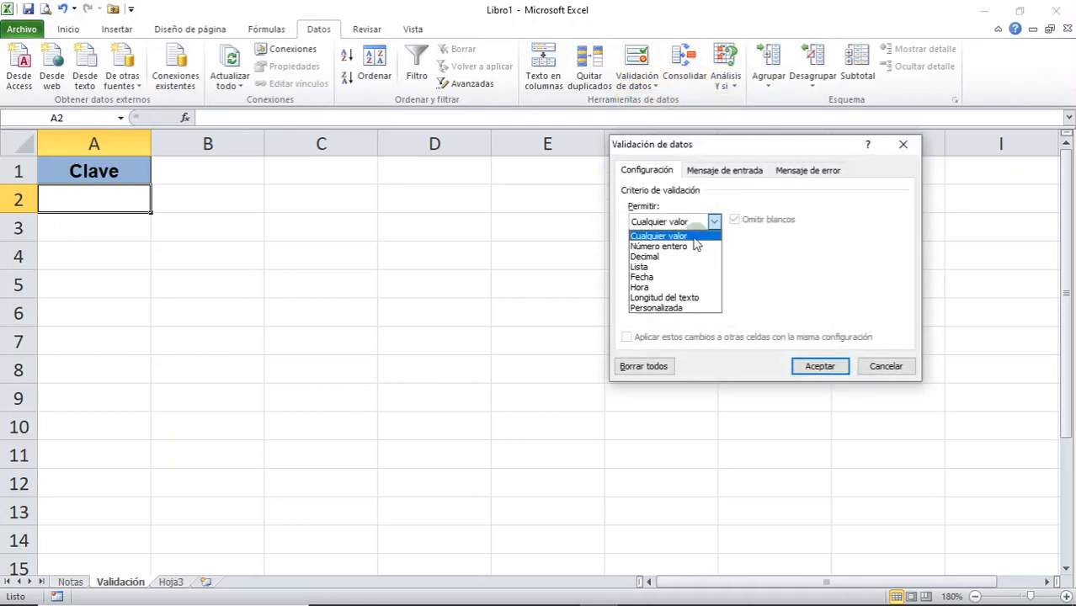
pyautogui.click(648, 266)
# Use the Clave cells on the Notas sheet, =Notas!$A$2:$A$21, as the list's source and apply the validation.
pyautogui.click(836, 286)
pyautogui.click(838, 287)
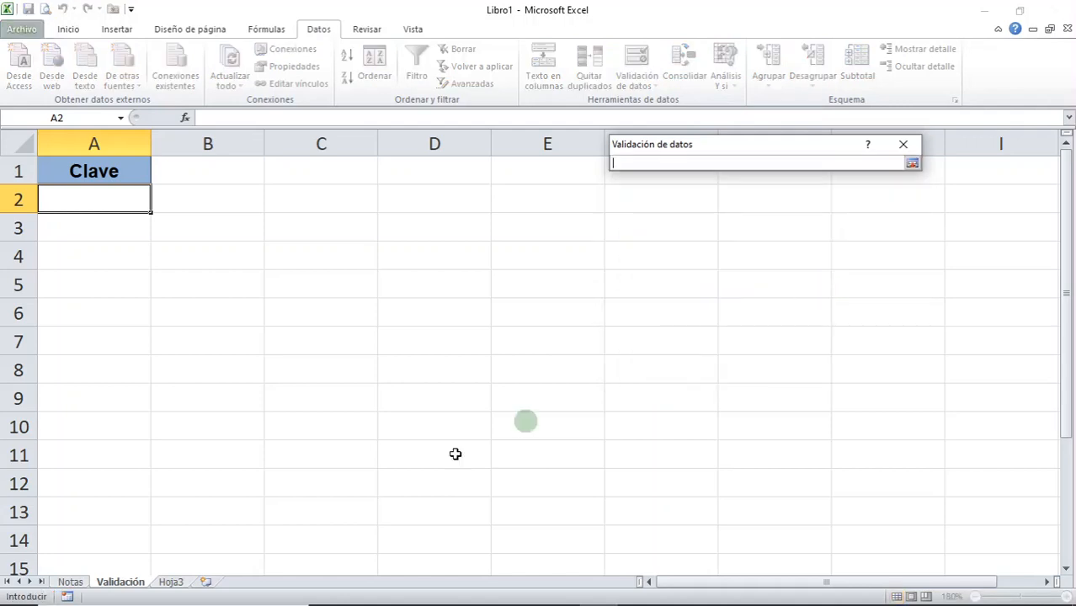
pyautogui.click(70, 582)
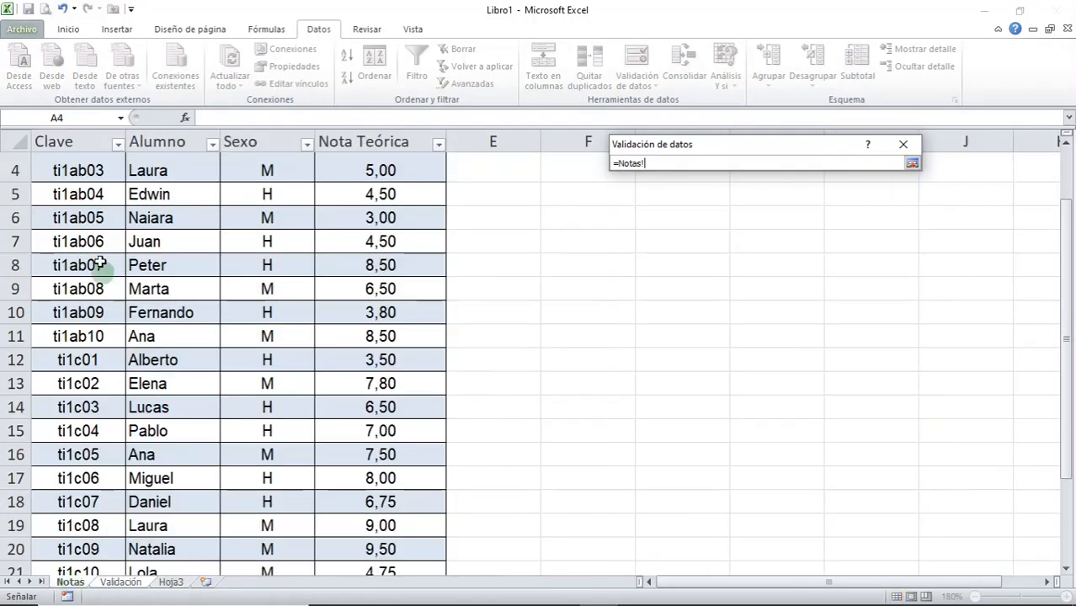
pyautogui.scroll(1, 92, 257)
pyautogui.moveTo(80, 200); pyautogui.dragTo(93, 515)
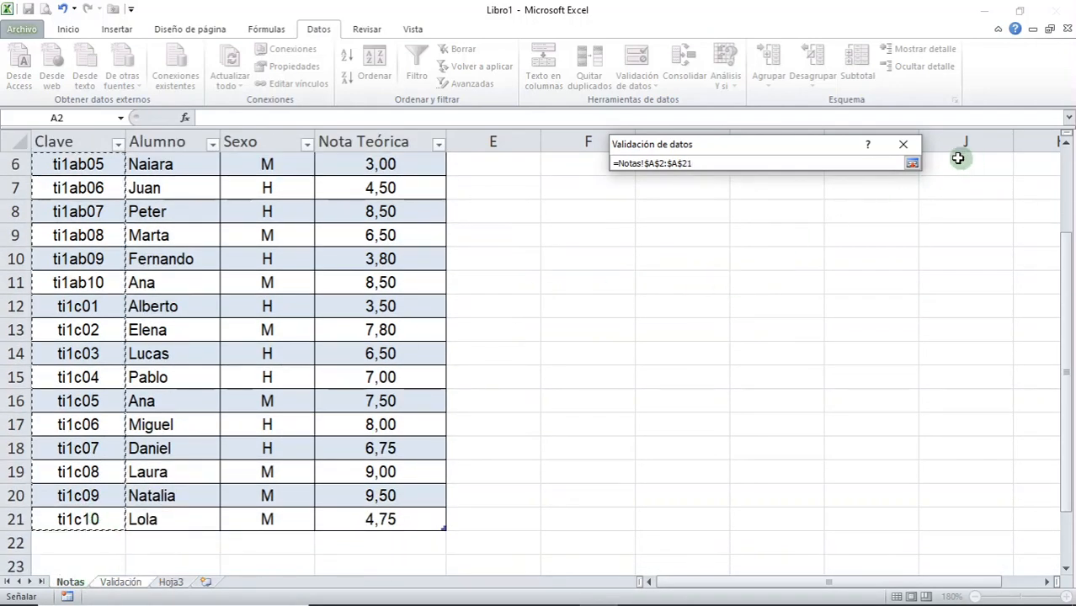
pyautogui.click(911, 163)
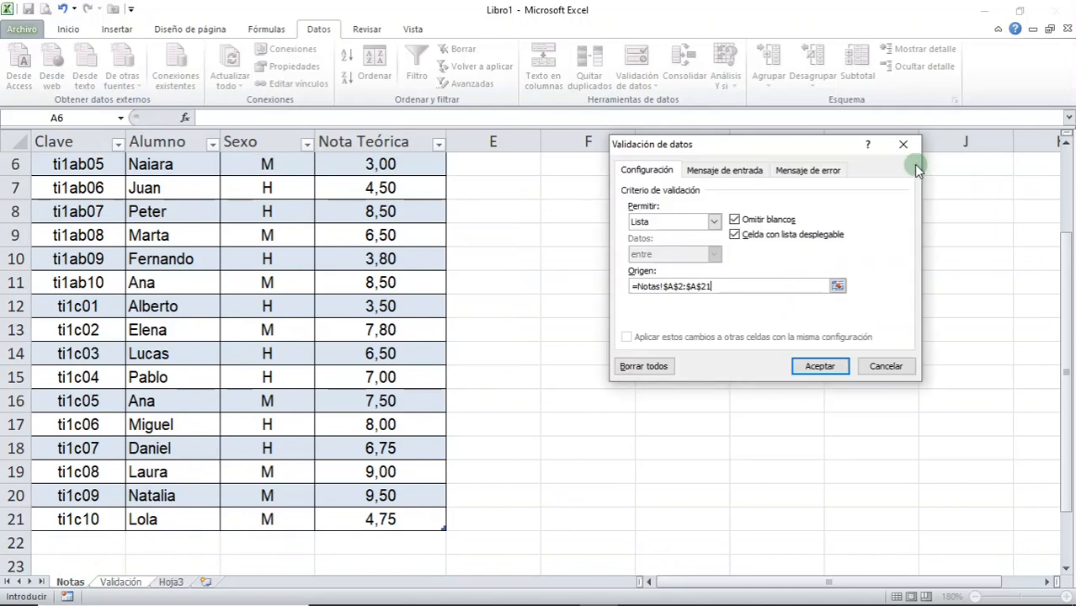
pyautogui.click(808, 366)
pyautogui.click(187, 325)
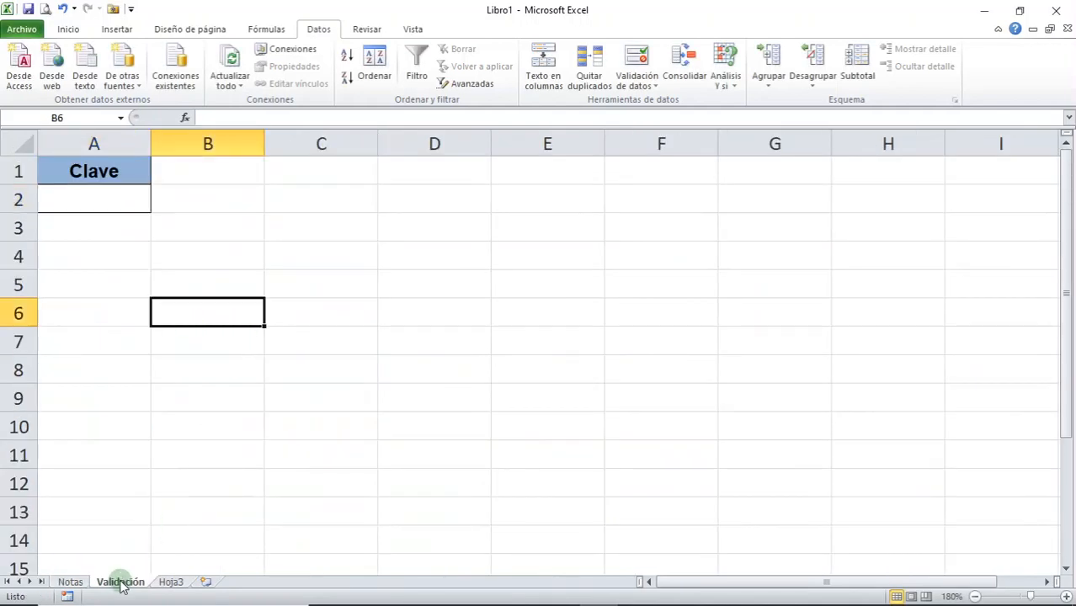
# Check on the Notas sheet that the student data is formatted as a table, viewing its table design settings.
pyautogui.click(74, 582)
pyautogui.click(187, 306)
pyautogui.scroll(2, 240, 298)
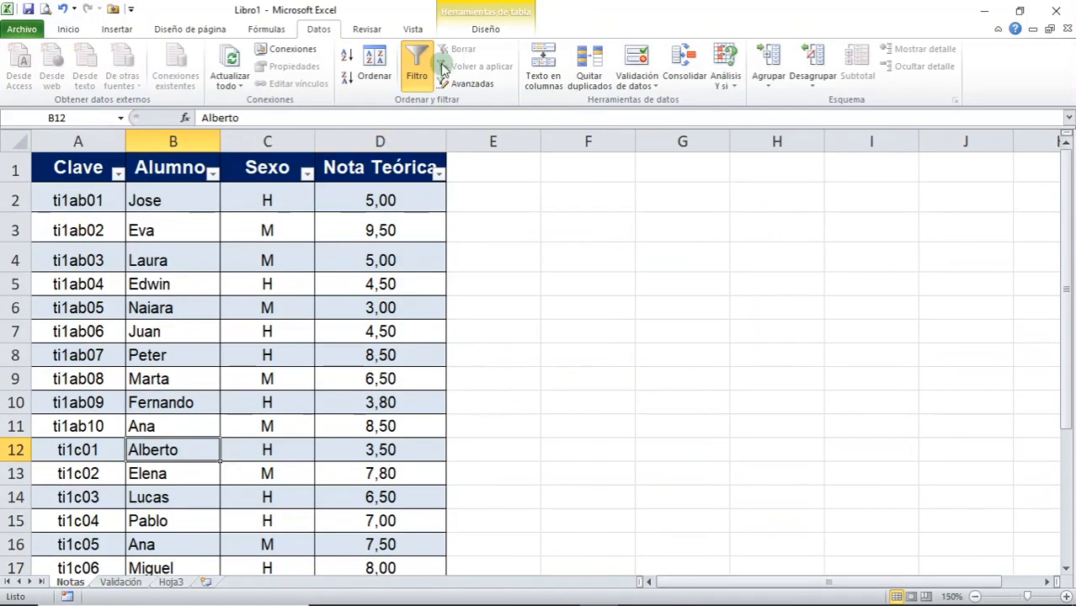
pyautogui.click(485, 28)
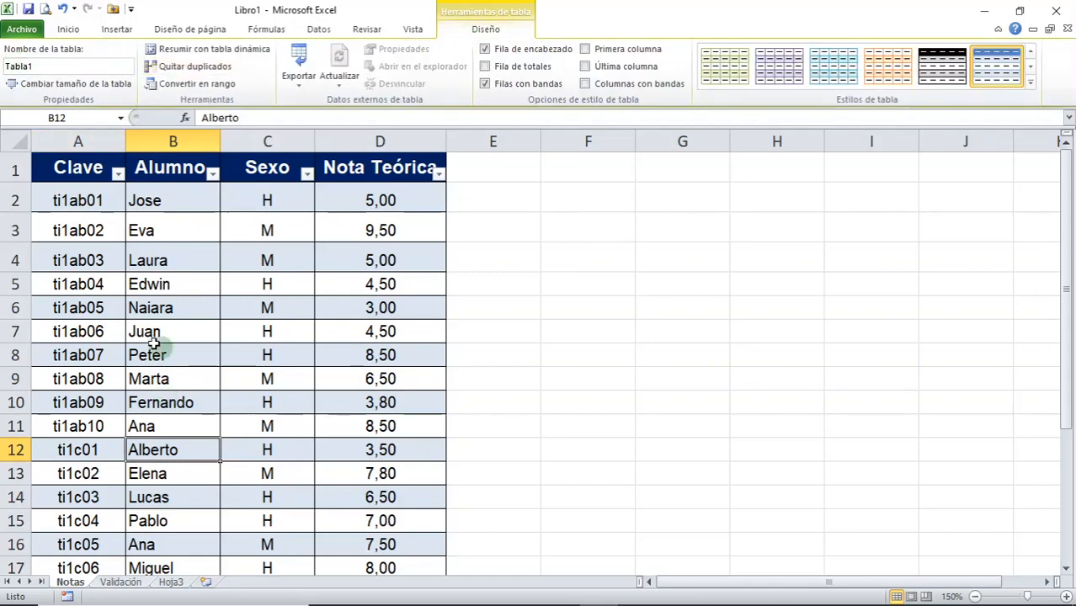
pyautogui.click(173, 290)
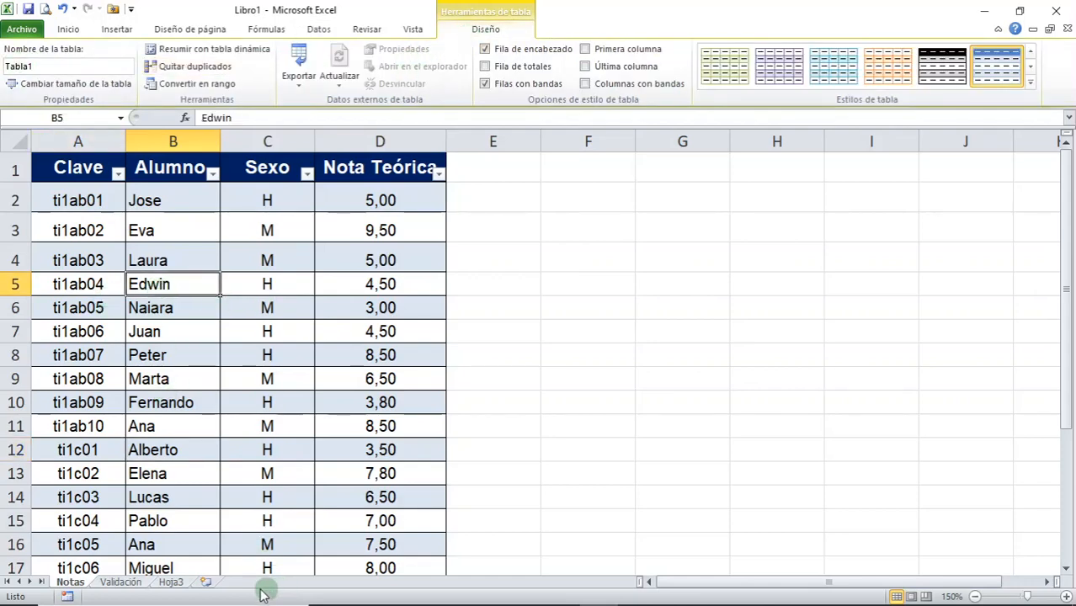
# Select ti1c10 from the validation list in cell A2 of the Validación sheet.
pyautogui.click(137, 585)
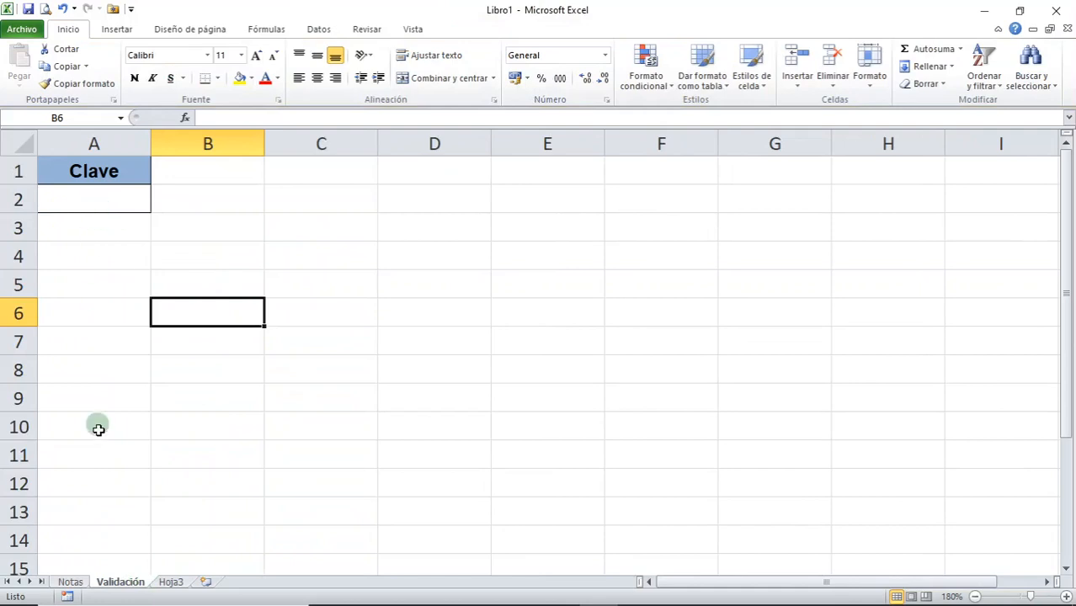
pyautogui.click(101, 199)
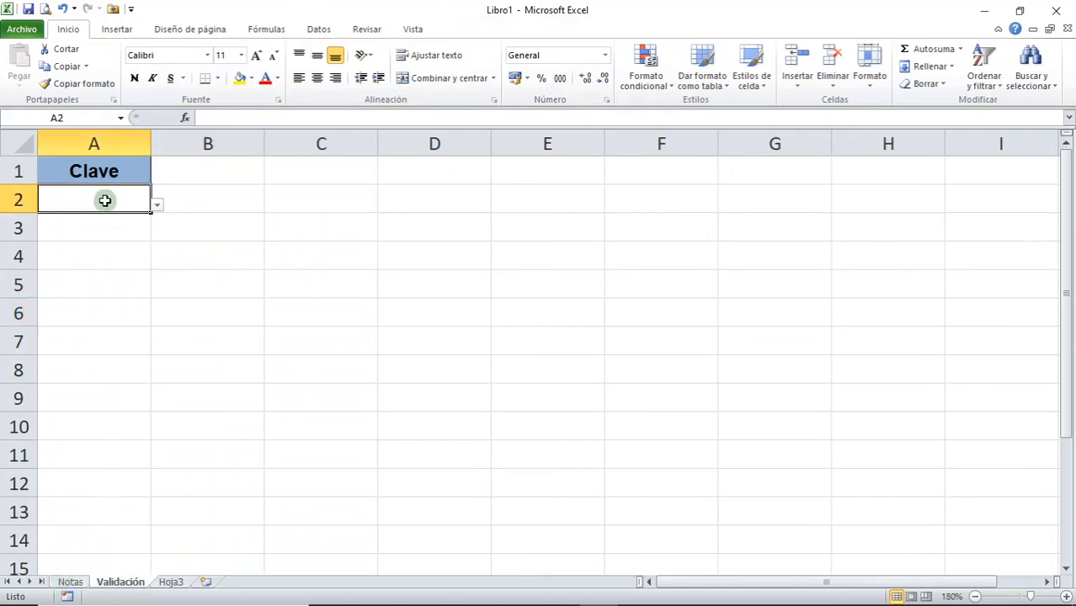
pyautogui.click(157, 204)
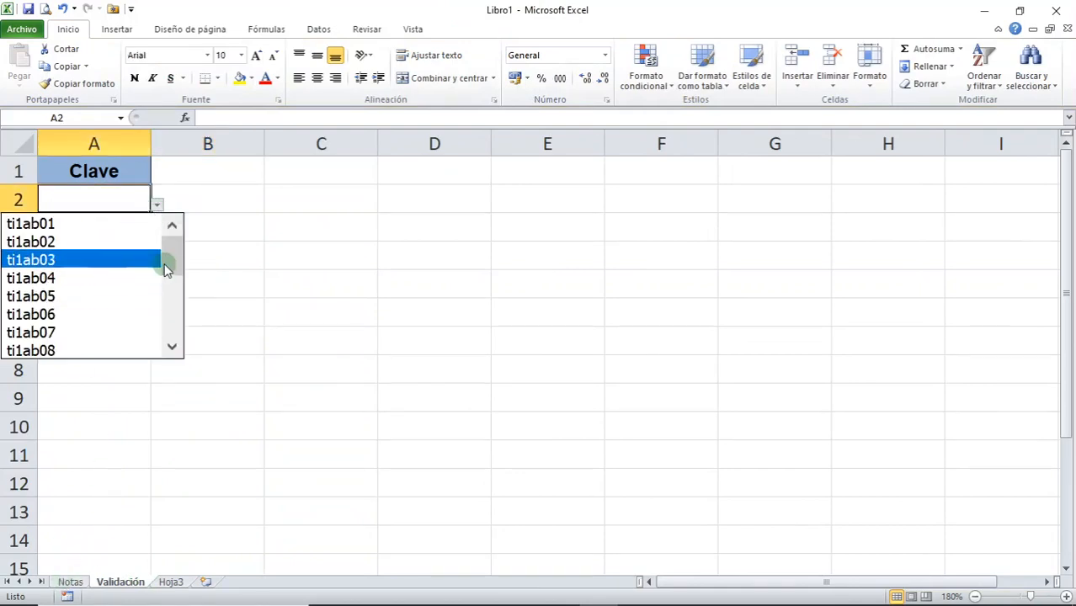
pyautogui.moveTo(166, 265); pyautogui.dragTo(161, 342)
pyautogui.click(88, 350)
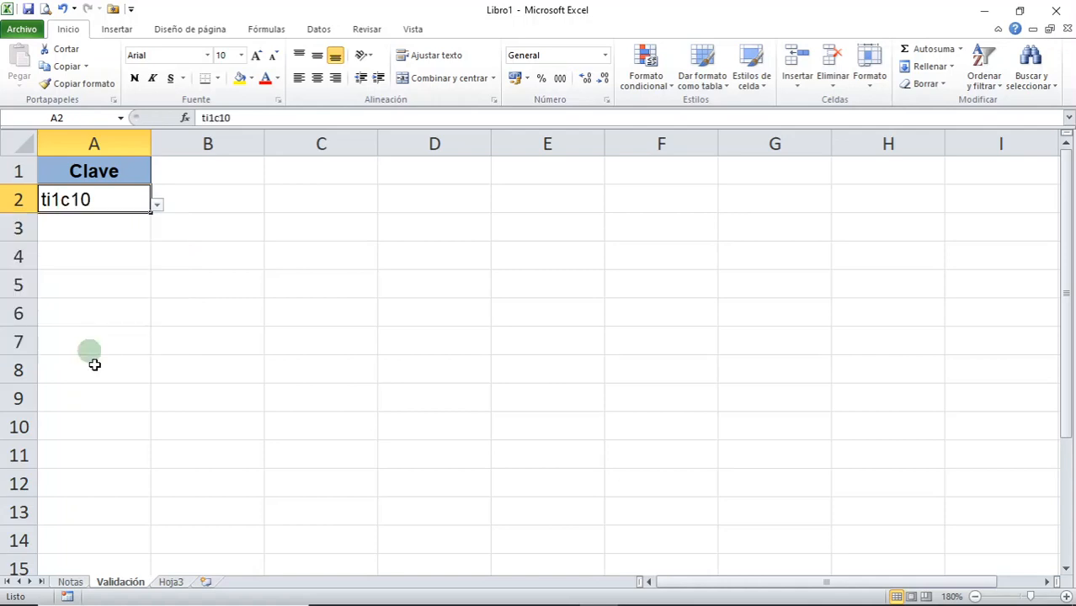
# Add a row directly below the Notas table with the key AAAA in A22 and DSSS as the student in B22.
pyautogui.click(70, 582)
pyautogui.scroll(-7, 108, 419)
pyautogui.scroll(2, 125, 383)
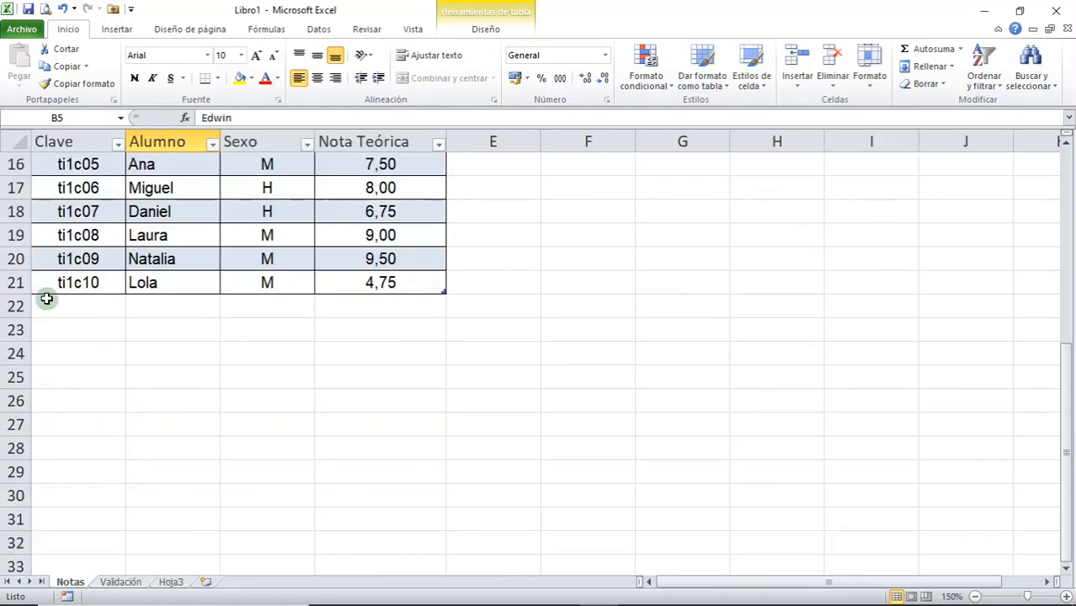
pyautogui.click(49, 304)
pyautogui.write('A')
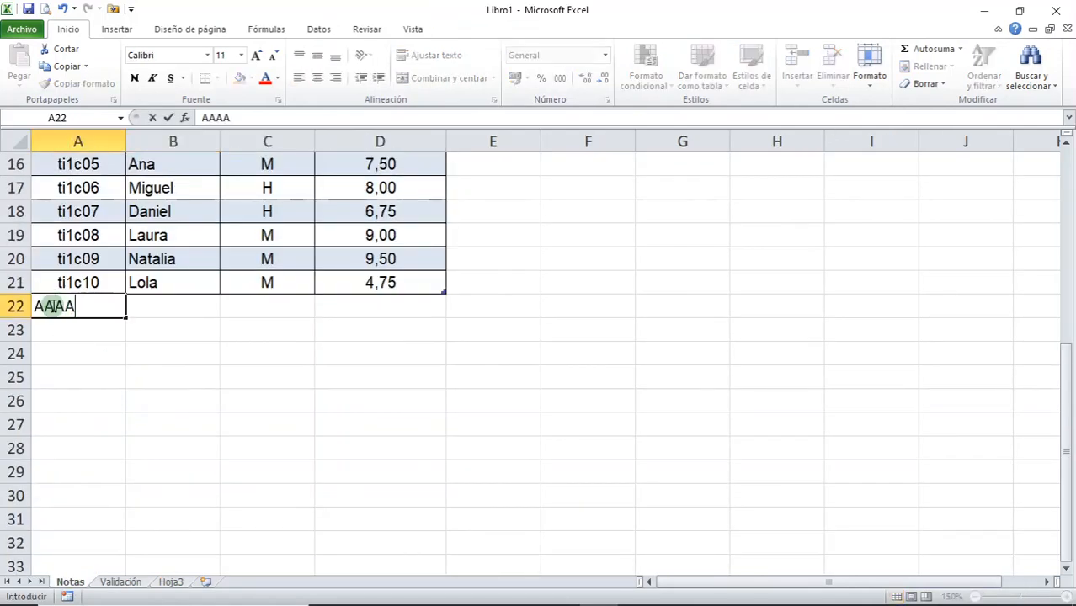
pyautogui.write('AAA')
pyautogui.press('Tab')
pyautogui.write('DS')
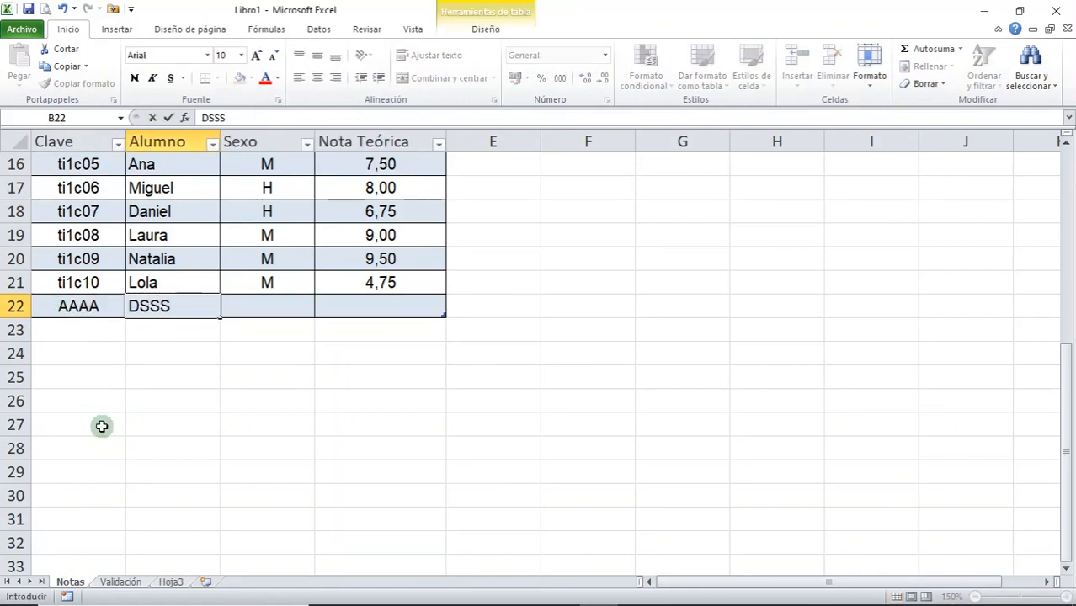
# Check whether the validation list in cell A2 of the Validación sheet includes the key AAAA.
pyautogui.click(120, 581)
pyautogui.click(162, 205)
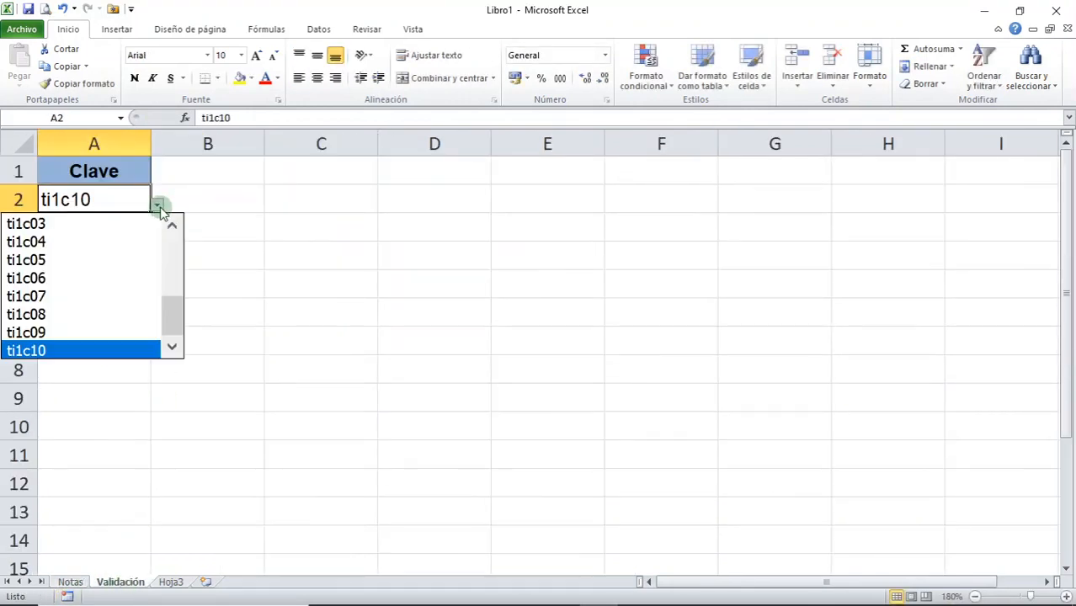
pyautogui.moveTo(173, 329)
pyautogui.mouseDown()
pyautogui.moveTo(175, 242)
pyautogui.moveTo(163, 351)
pyautogui.moveTo(174, 226)
pyautogui.moveTo(163, 338)
pyautogui.mouseUp()
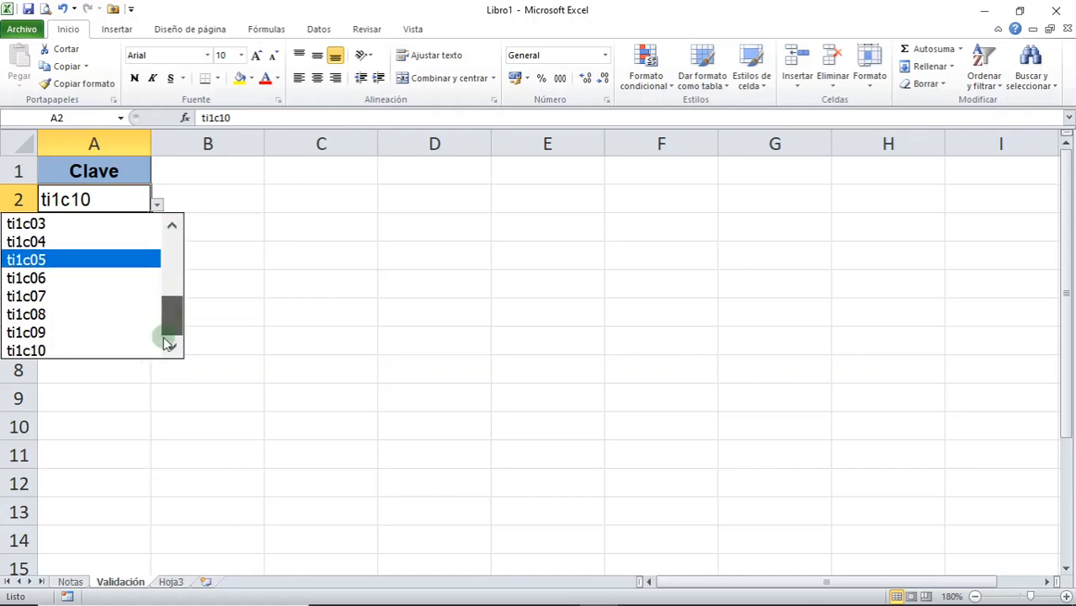
pyautogui.click(91, 199)
# Delete the test row 22 from the Notas sheet.
pyautogui.click(74, 582)
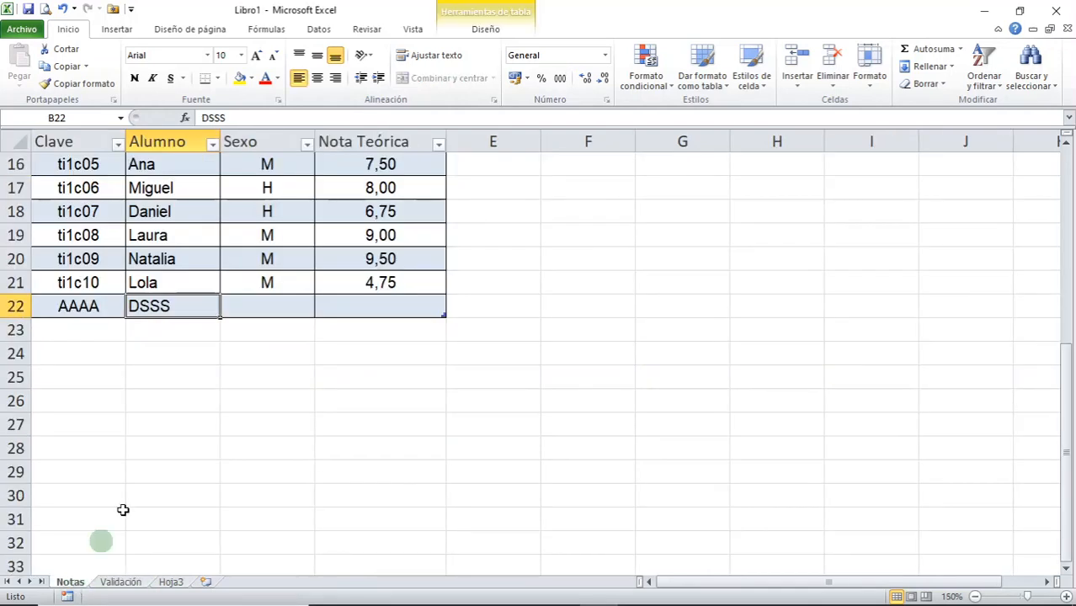
pyautogui.rightClick(11, 308)
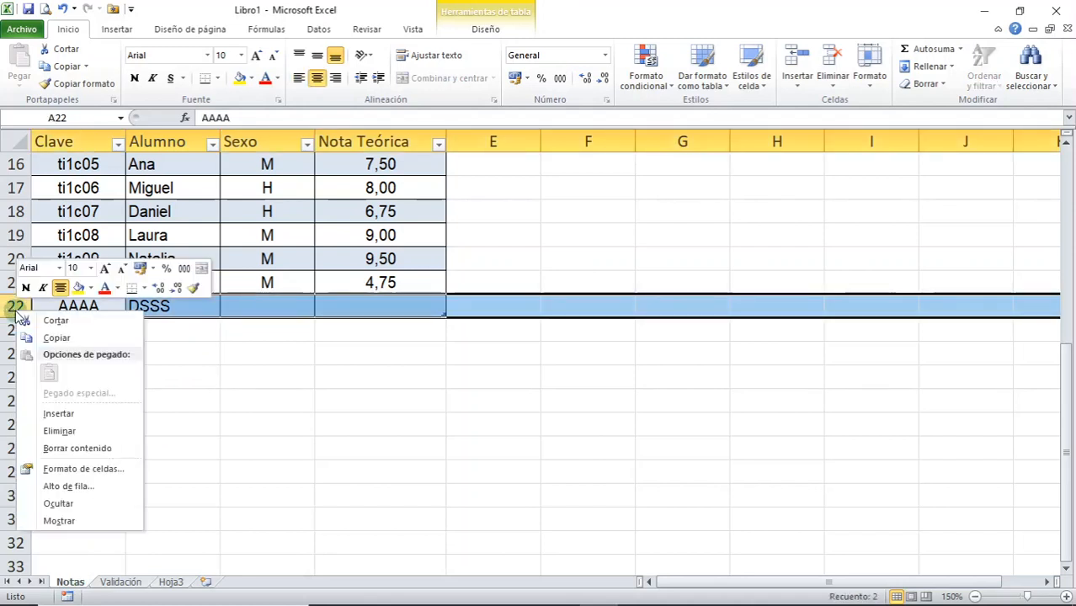
pyautogui.click(60, 431)
pyautogui.click(73, 282)
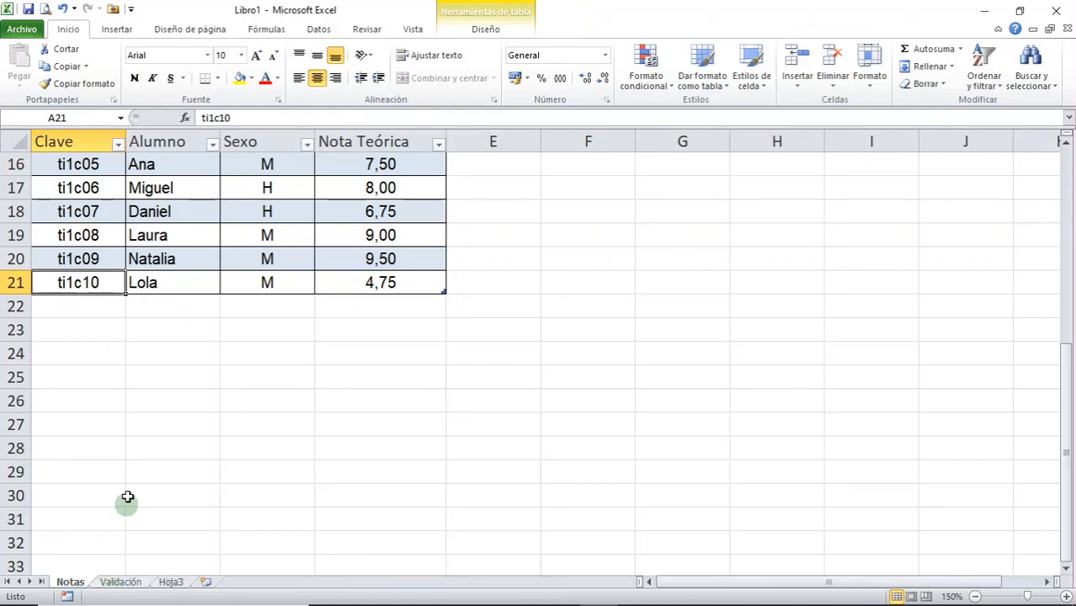
# Define the workbook-level name Claves for the table's Clave entries in A2:A21, referring to =Tabla1[Clave].
pyautogui.scroll(5, 125, 500)
pyautogui.moveTo(84, 194); pyautogui.dragTo(72, 520)
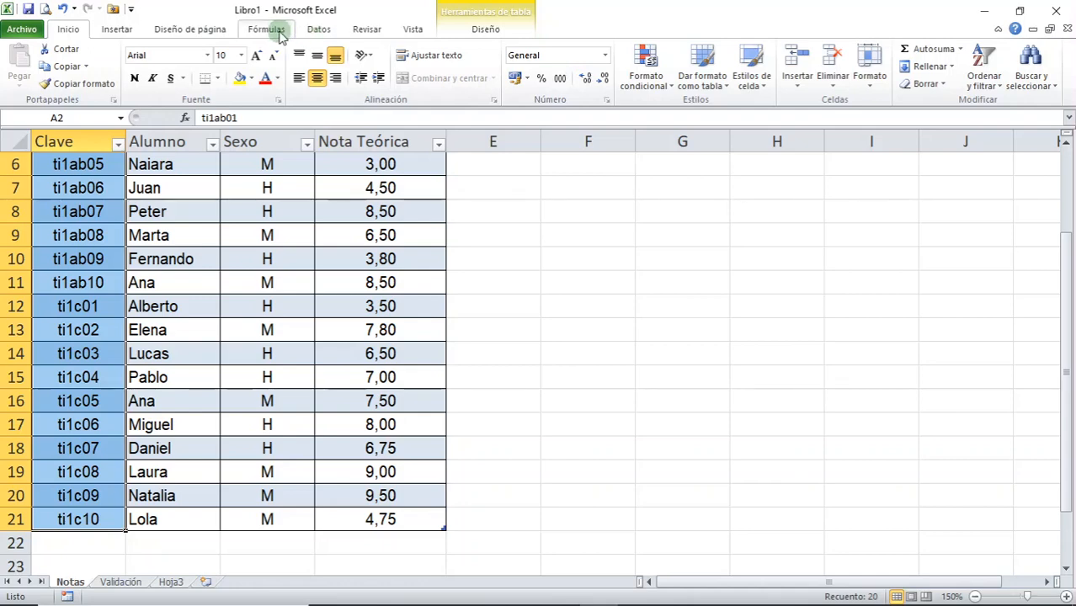
pyautogui.click(266, 29)
pyautogui.click(547, 50)
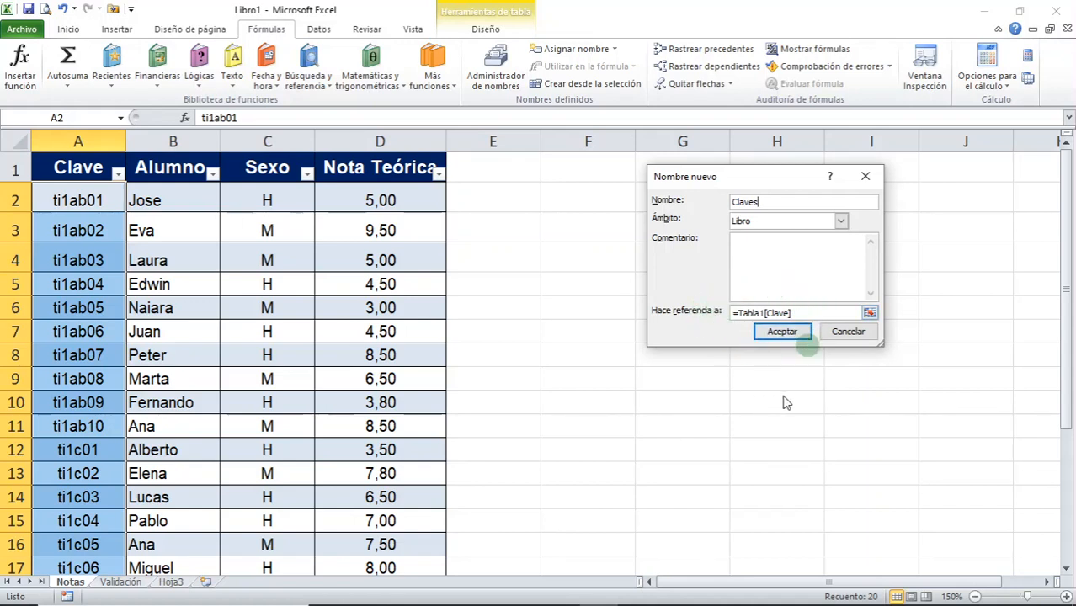
pyautogui.click(781, 333)
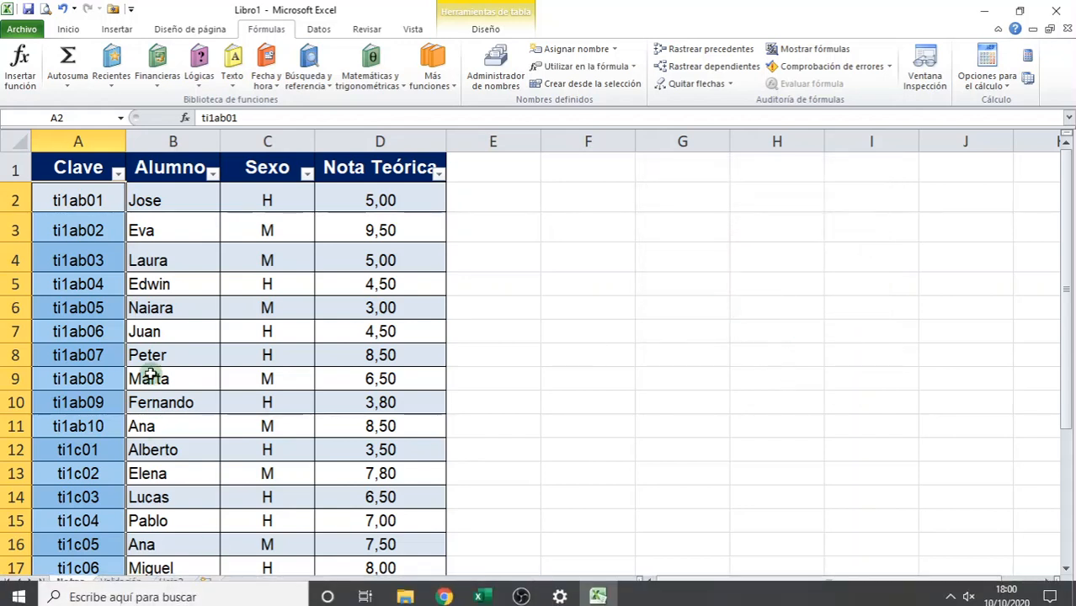
# Replace the validation list source of cell A2 on the Validación sheet with =Claves.
pyautogui.click(121, 582)
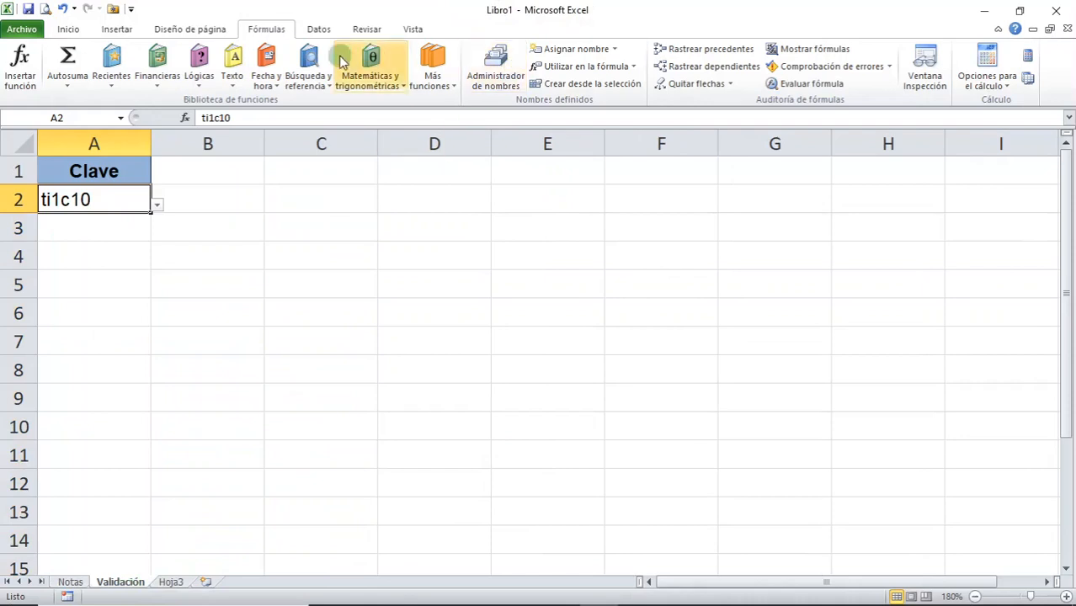
pyautogui.click(320, 30)
pyautogui.click(652, 87)
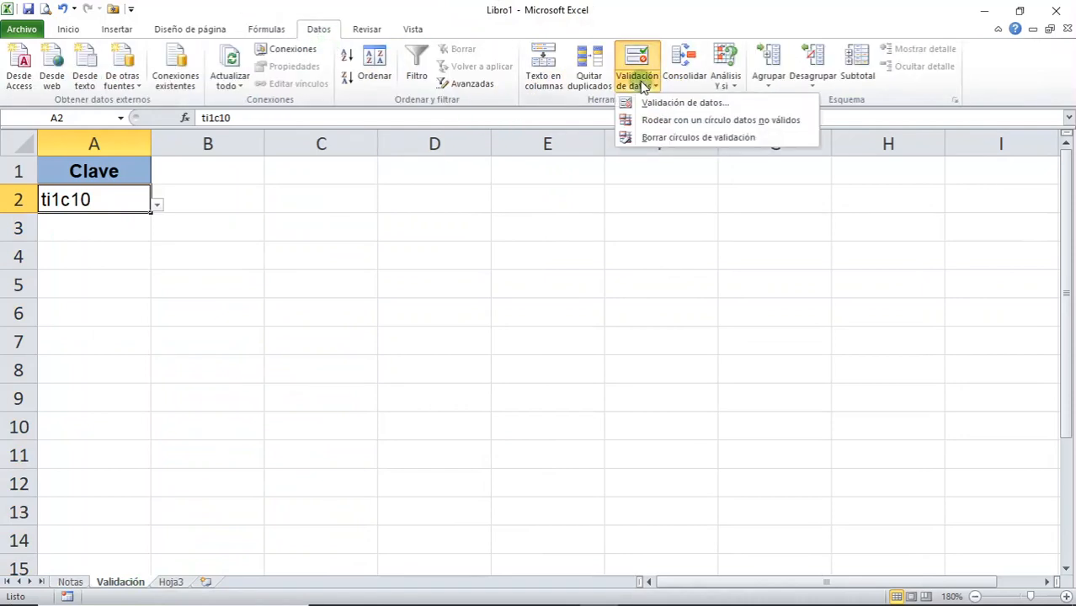
pyautogui.click(660, 106)
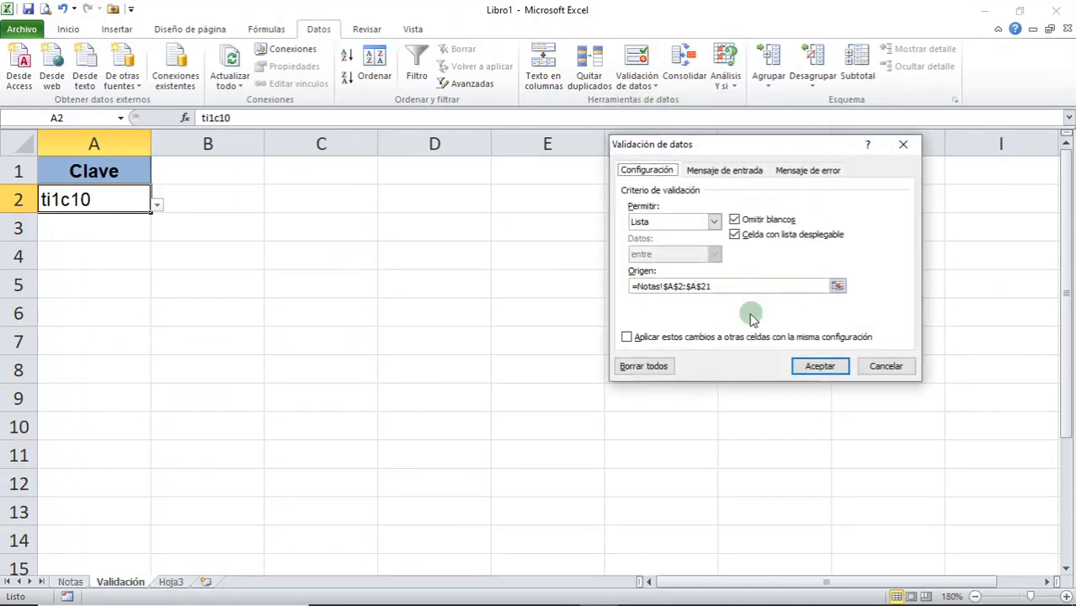
pyautogui.moveTo(636, 286); pyautogui.dragTo(734, 286)
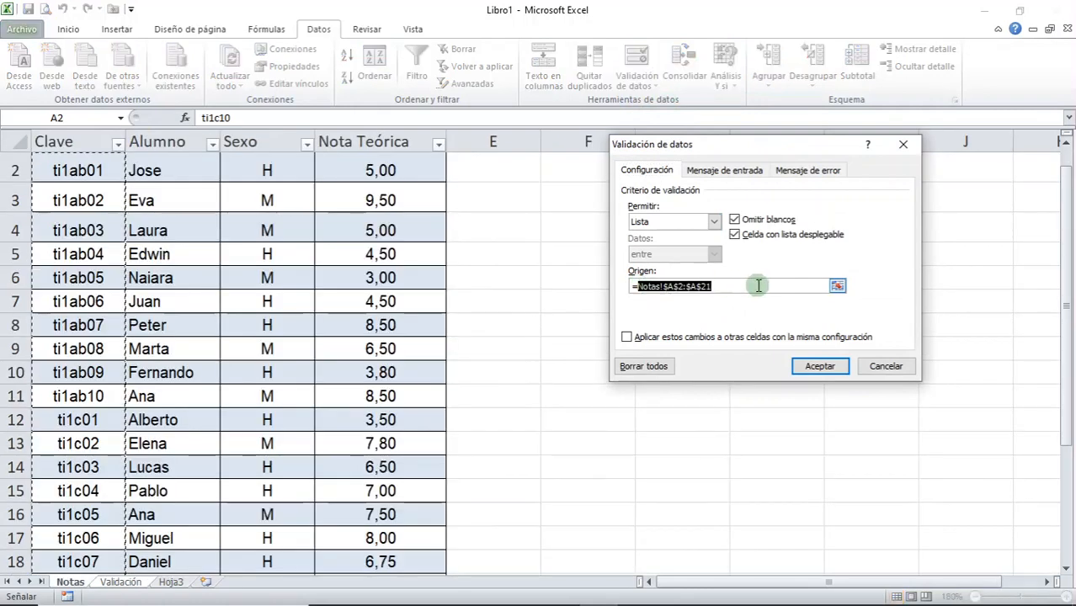
pyautogui.write('Clab')
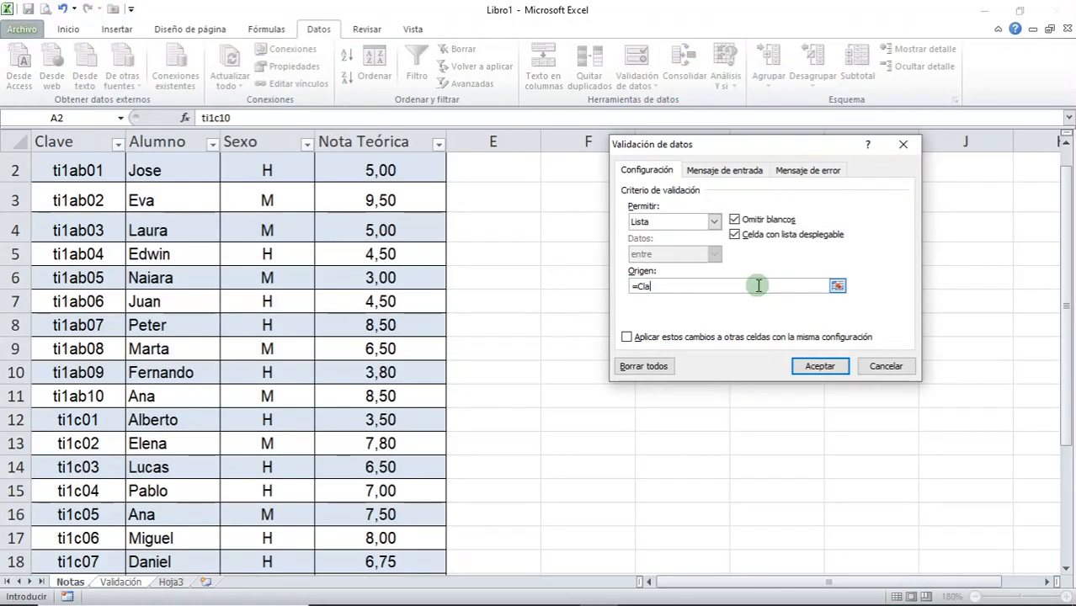
pyautogui.press('BackSpace')
pyautogui.write('ves')
pyautogui.click(812, 368)
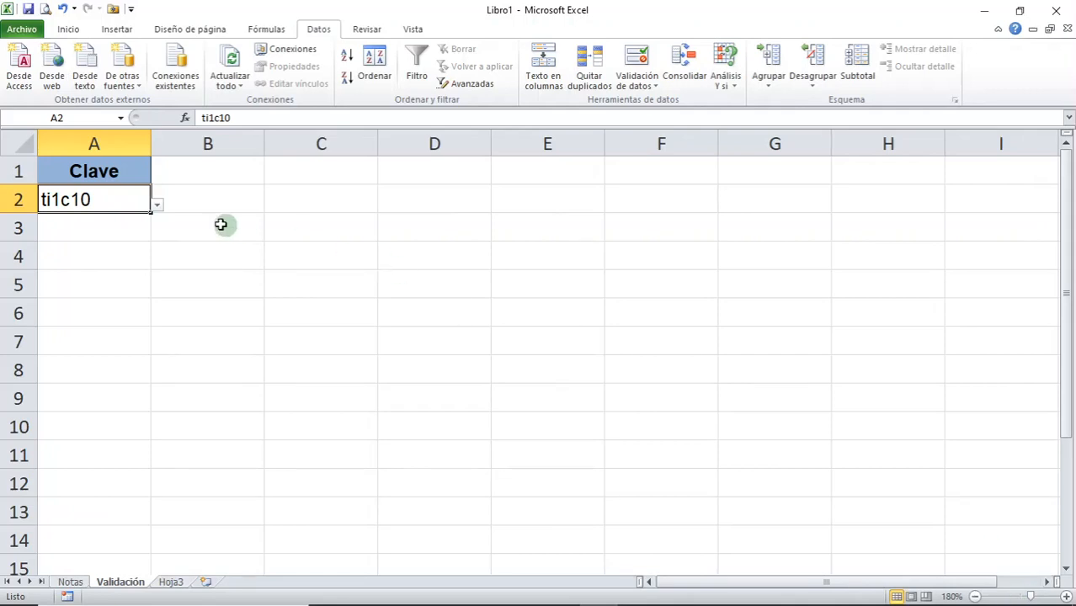
# Look through the entries of the validation list in cell A2, from first to last, and close it.
pyautogui.click(157, 204)
pyautogui.moveTo(166, 329); pyautogui.dragTo(185, 228)
pyautogui.moveTo(185, 352); pyautogui.dragTo(178, 362)
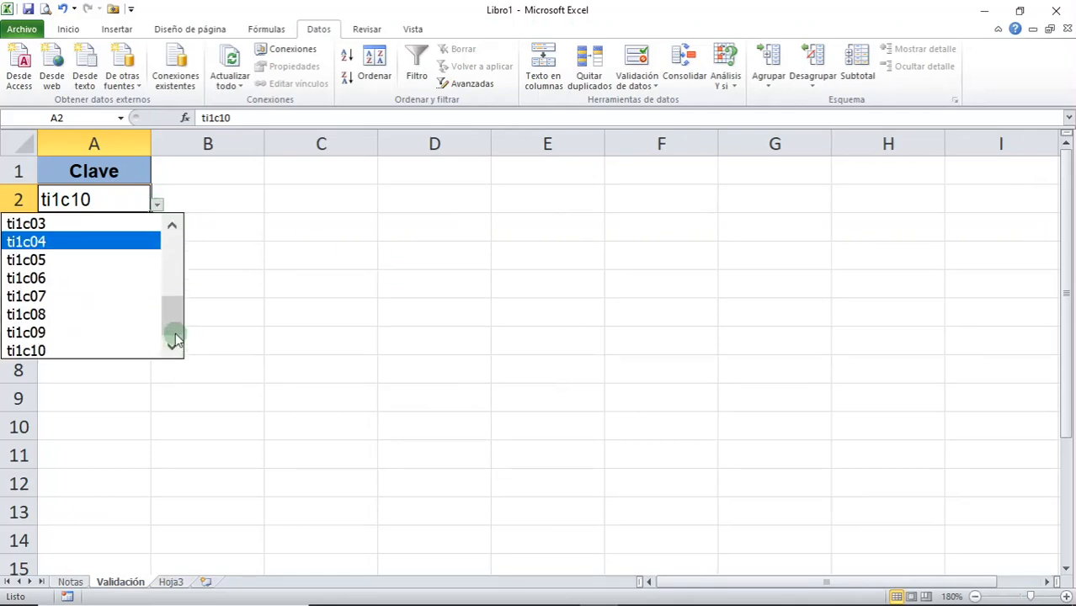
pyautogui.click(72, 584)
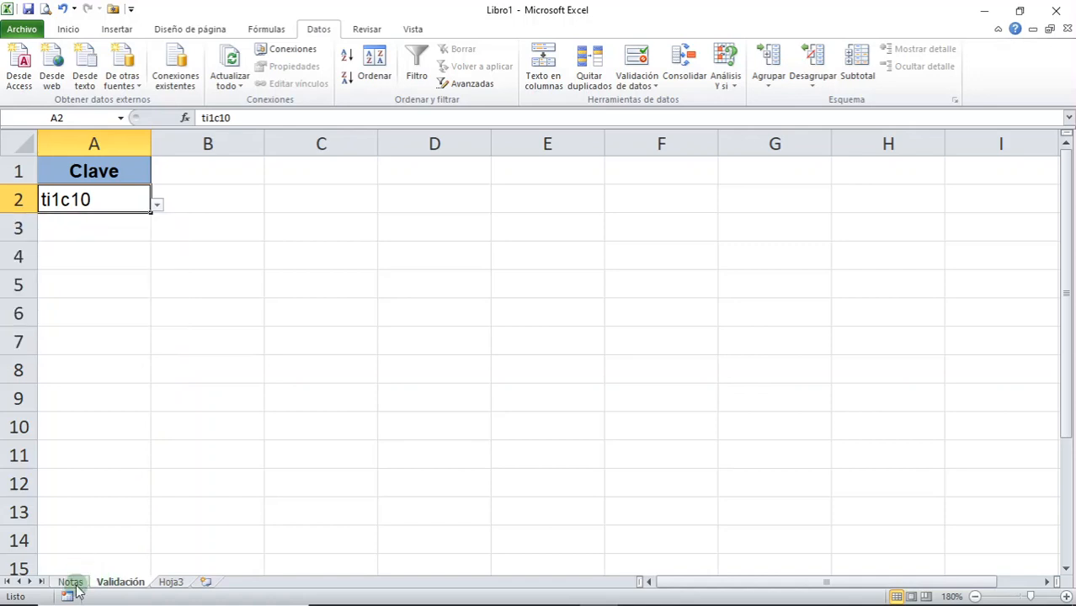
# Add a new row 22 to the table on the Notas sheet with aaaaa as its Clave.
pyautogui.click(72, 583)
pyautogui.scroll(-4, 187, 492)
pyautogui.click(371, 336)
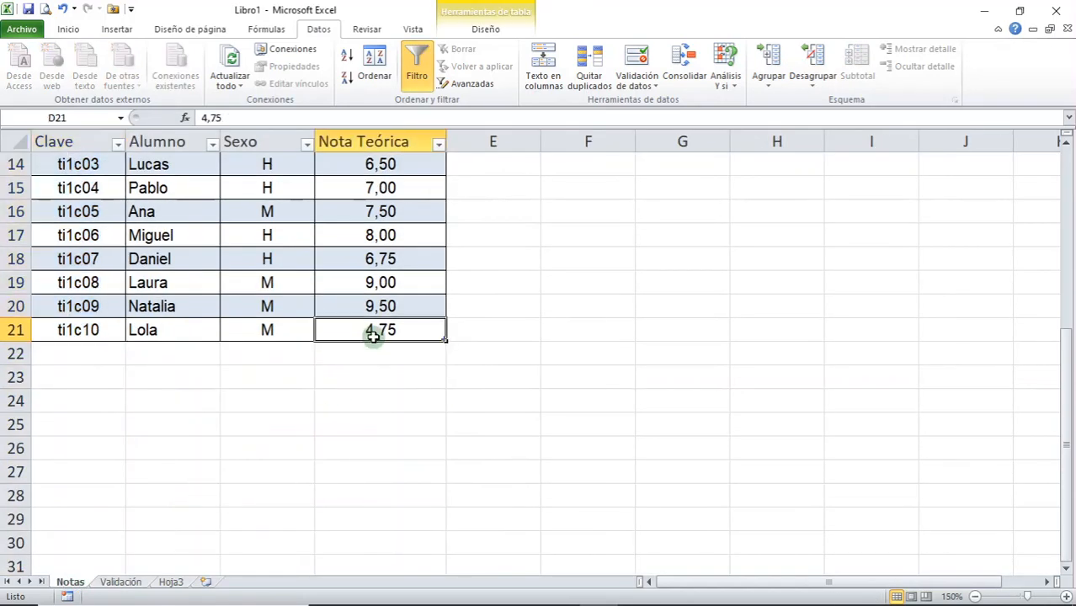
pyautogui.press('Tab')
pyautogui.write('aaaaa')
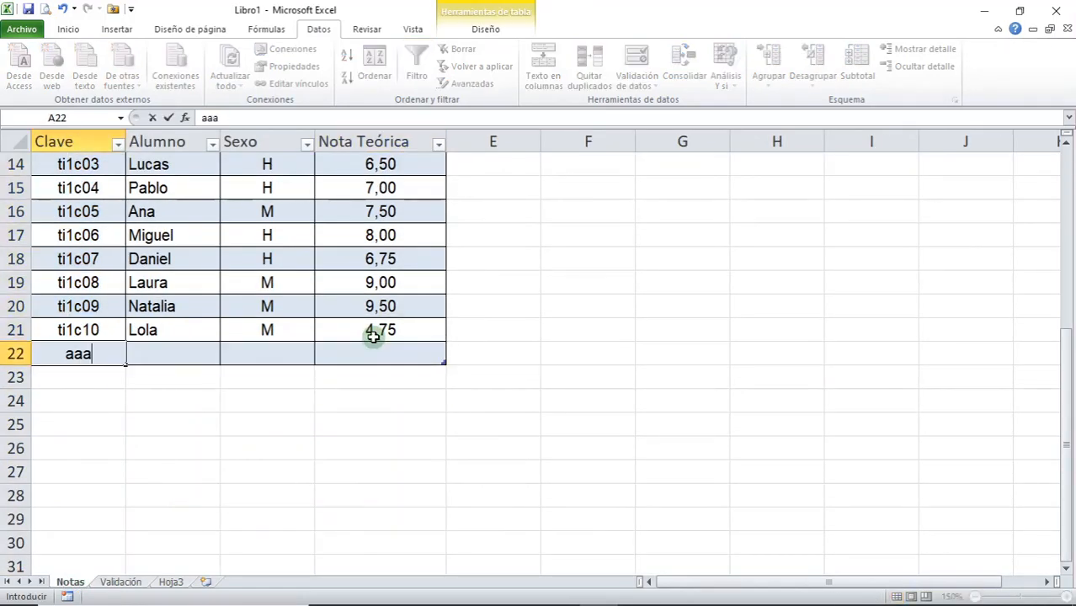
# Choose aaaaa from the validation list of cell A2 on the Validación sheet.
pyautogui.click(122, 581)
pyautogui.click(157, 207)
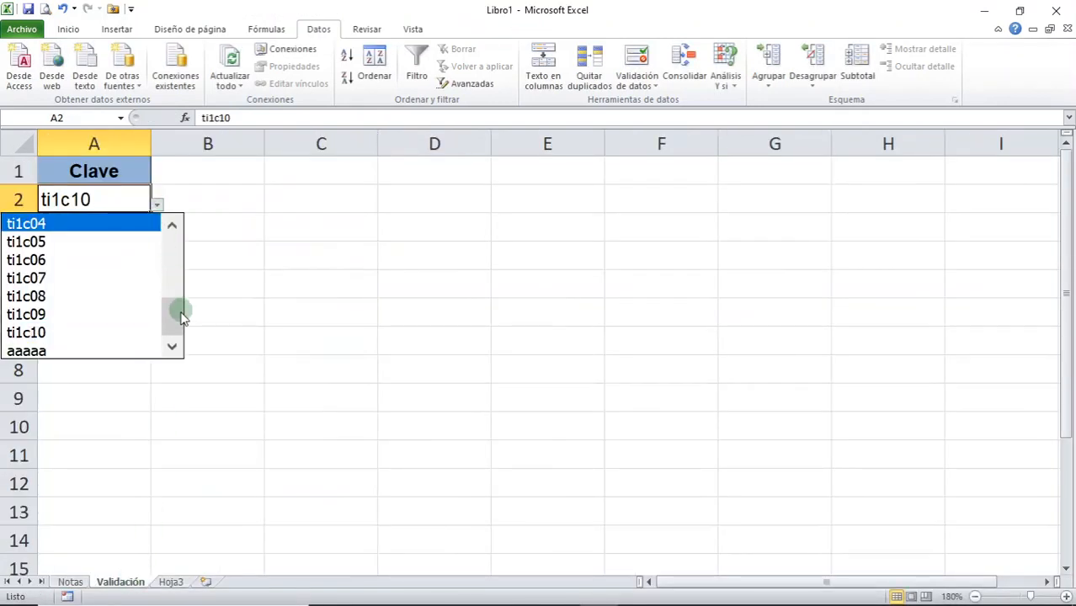
pyautogui.click(75, 354)
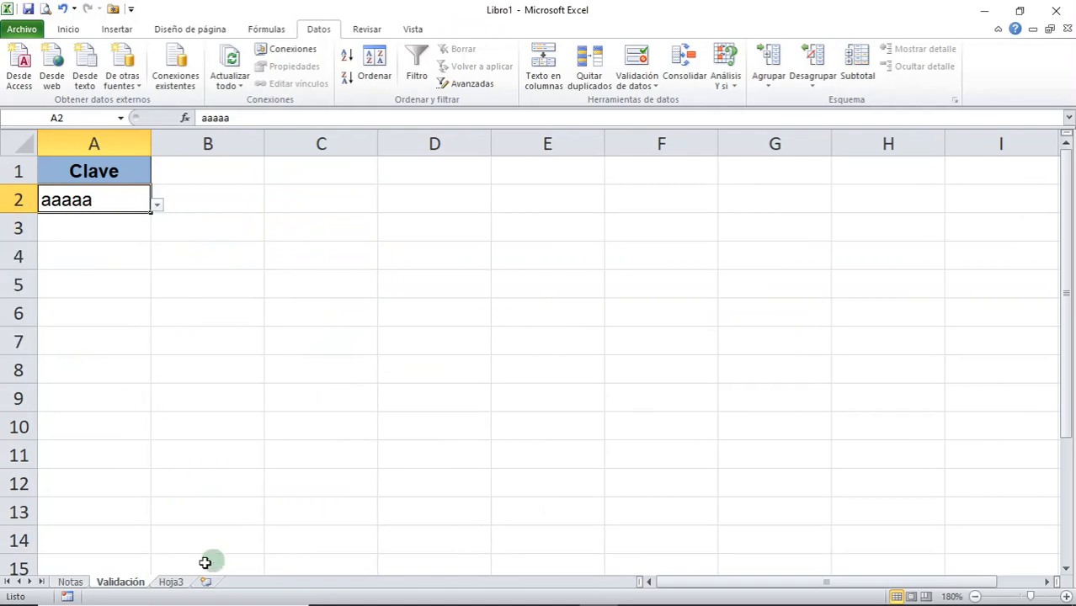
# Add another row 23 to the Notas table with bbbbb as its Clave.
pyautogui.click(59, 582)
pyautogui.click(384, 352)
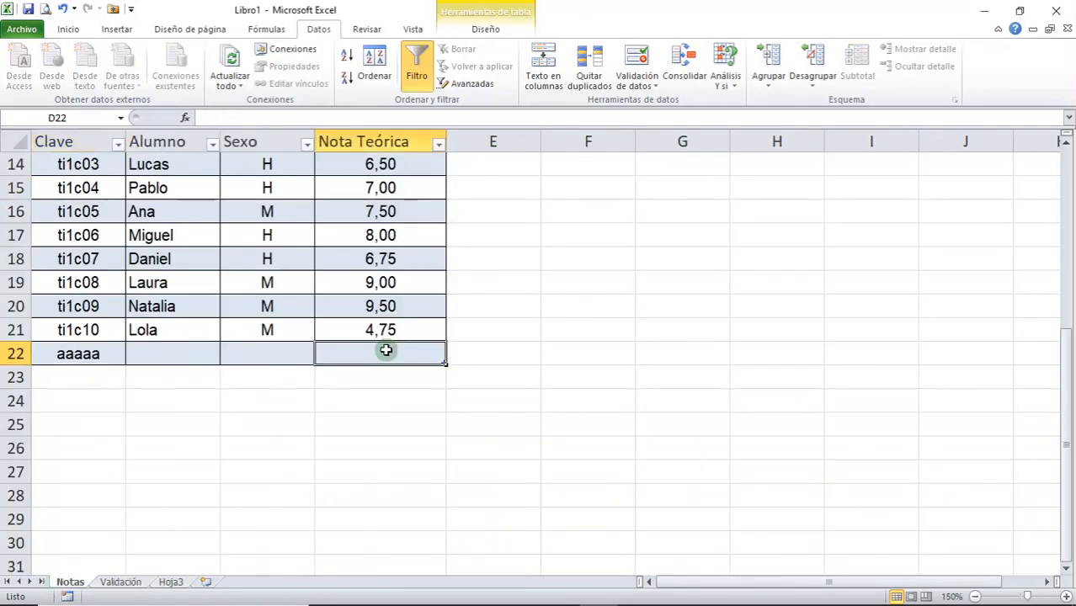
pyautogui.press('Tab')
pyautogui.press('Tab')
pyautogui.click(46, 379)
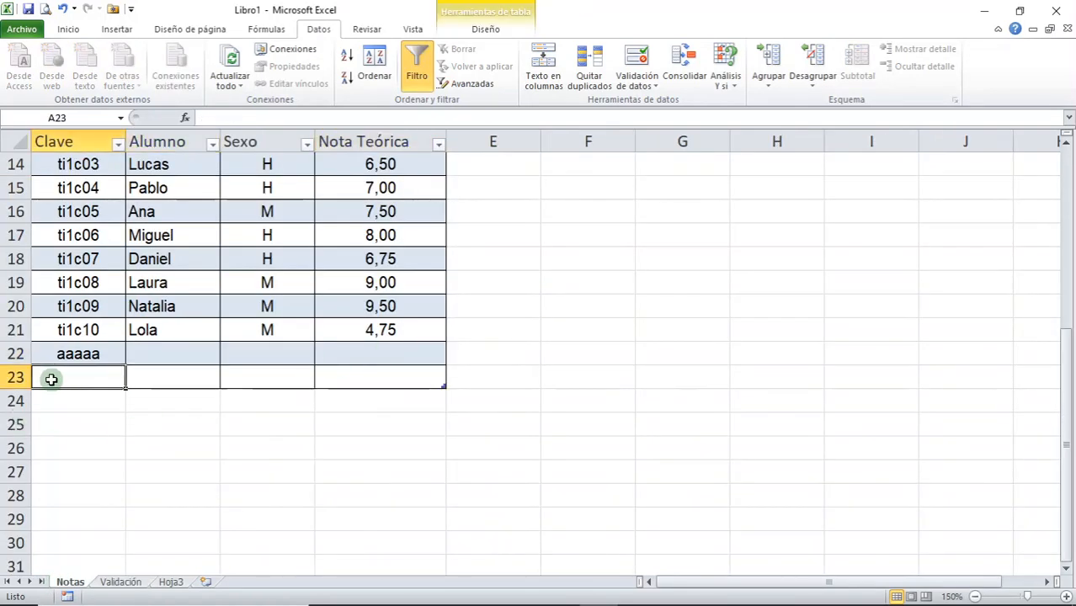
pyautogui.write('bbbbb')
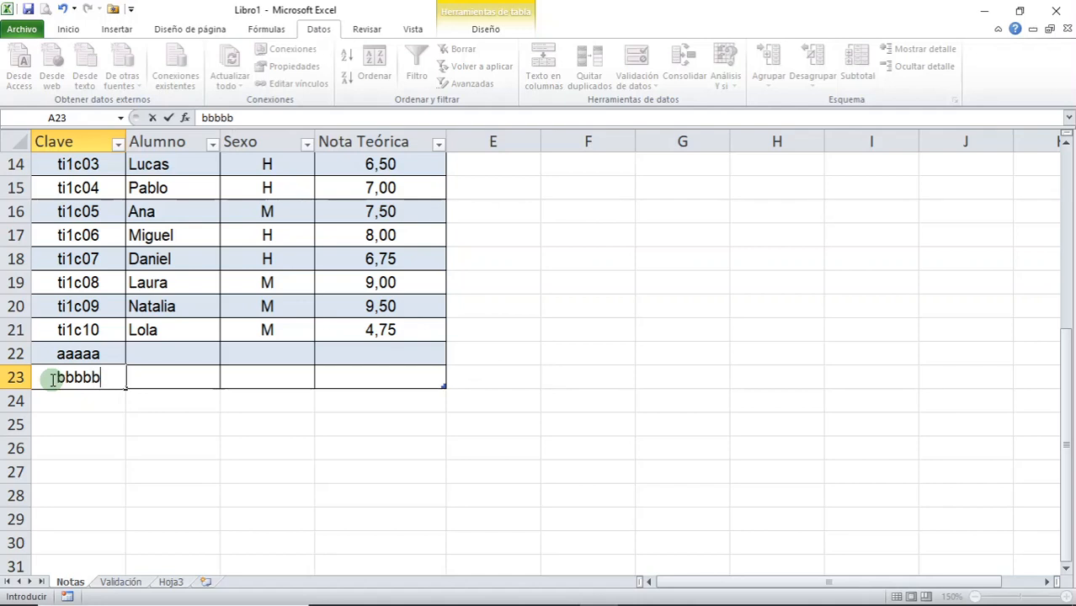
# Choose bbbbb from the validation list of cell A2 on the Validación sheet.
pyautogui.click(120, 582)
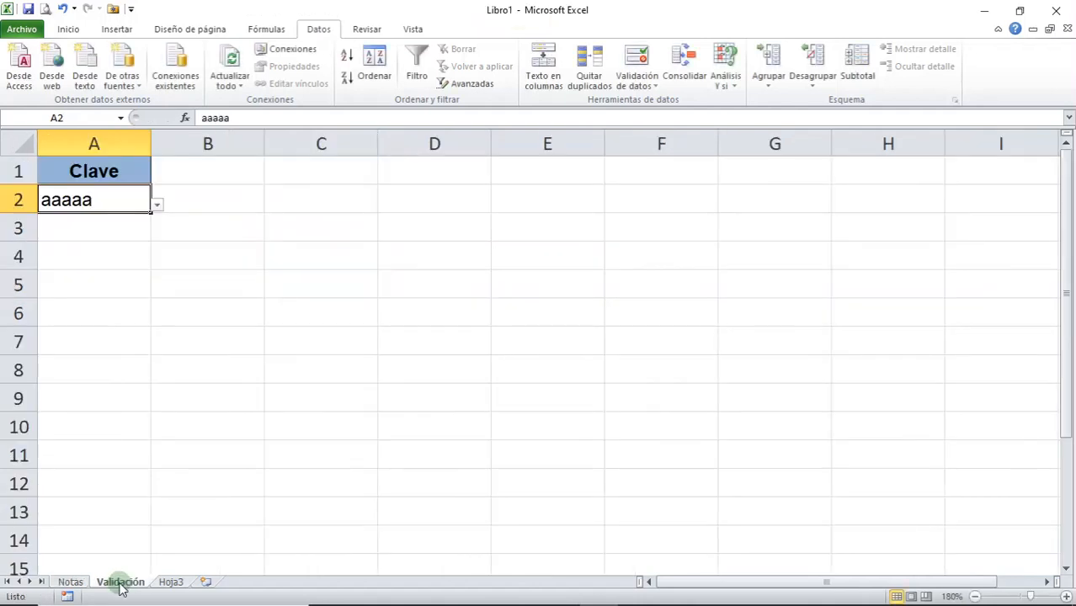
pyautogui.click(156, 205)
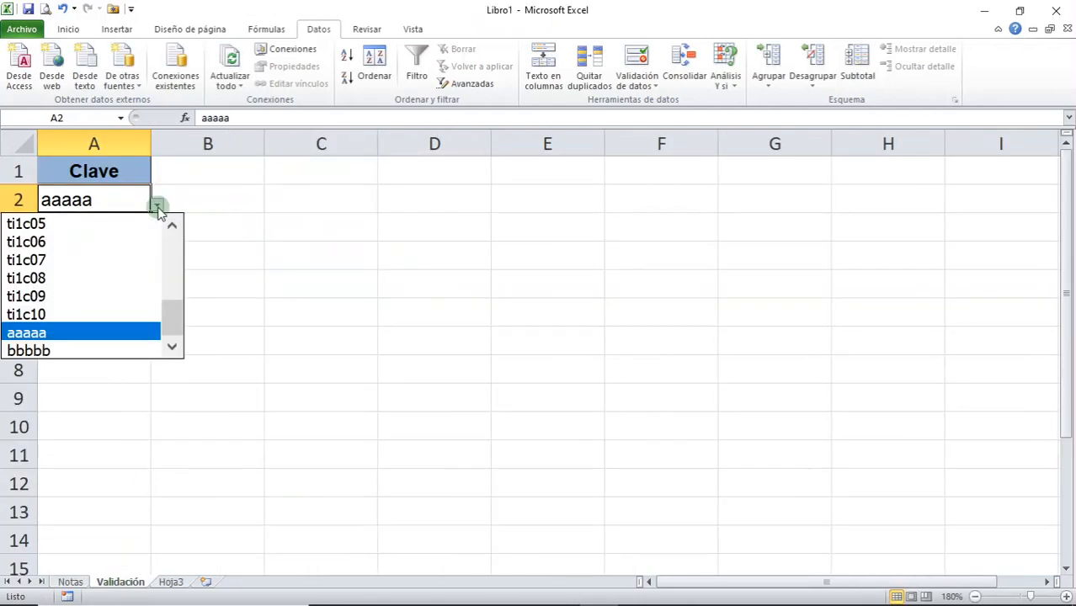
pyautogui.click(113, 350)
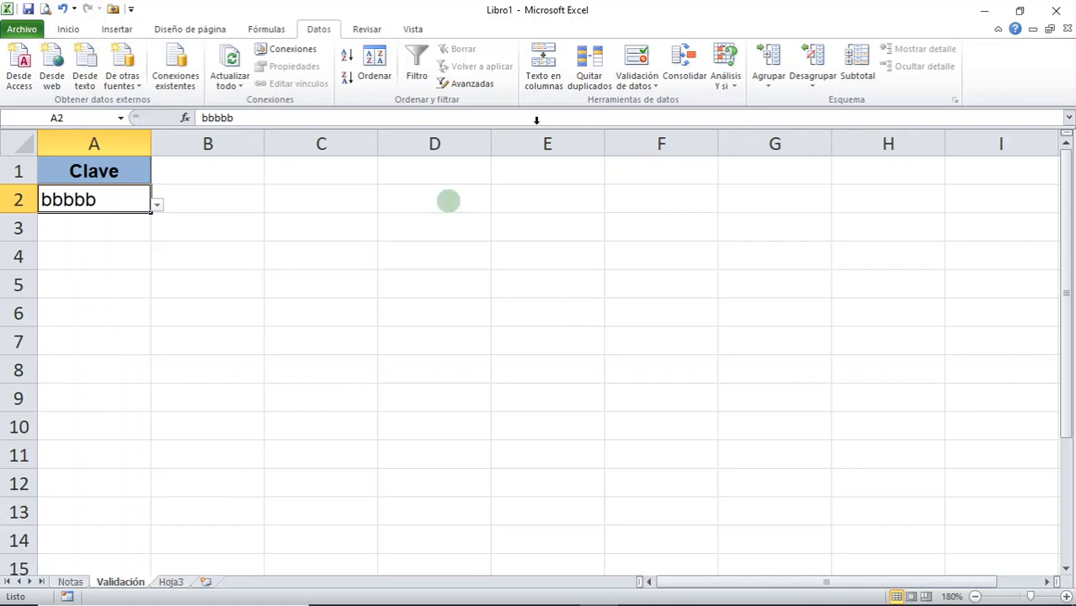
# Open the data validation settings of cell A2 on the Validación sheet.
pyautogui.click(647, 82)
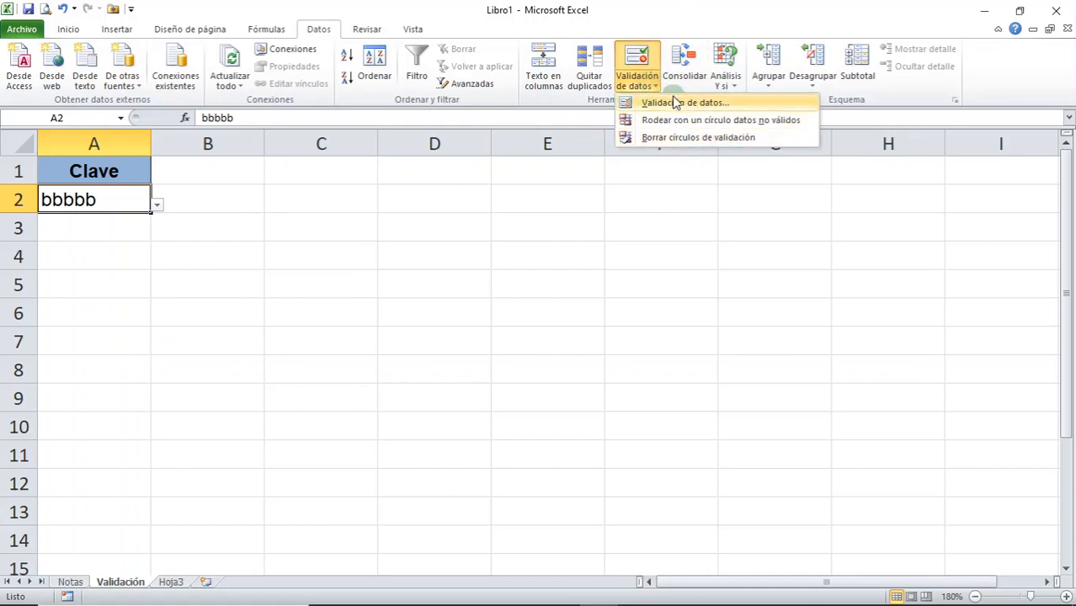
pyautogui.click(674, 101)
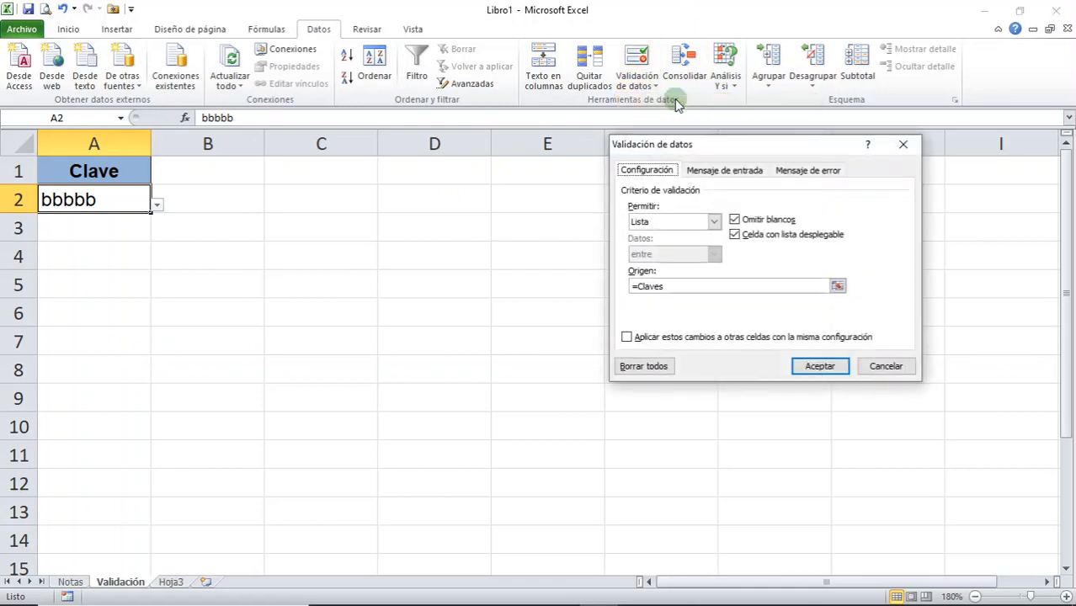